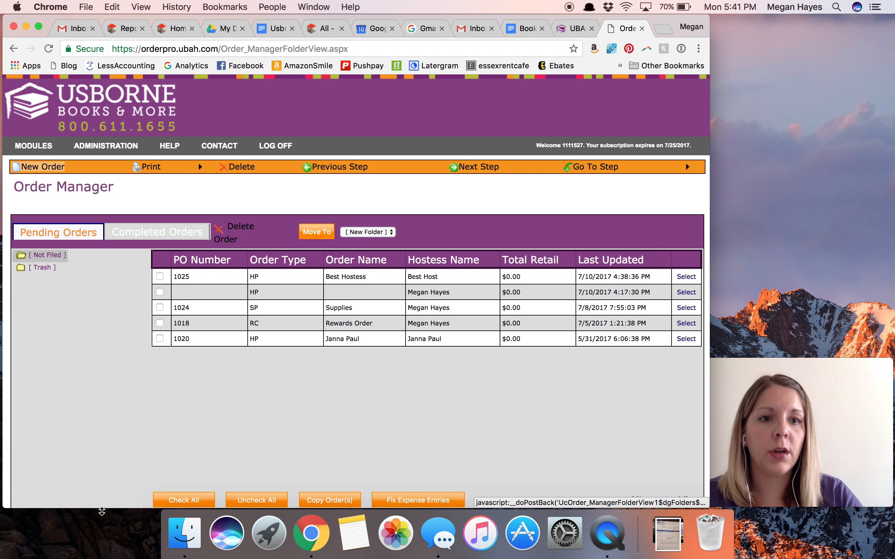
# - Open the pending Best Hostess order and keep Hostess / Organization as the ship-to option
pyautogui.click(688, 278)
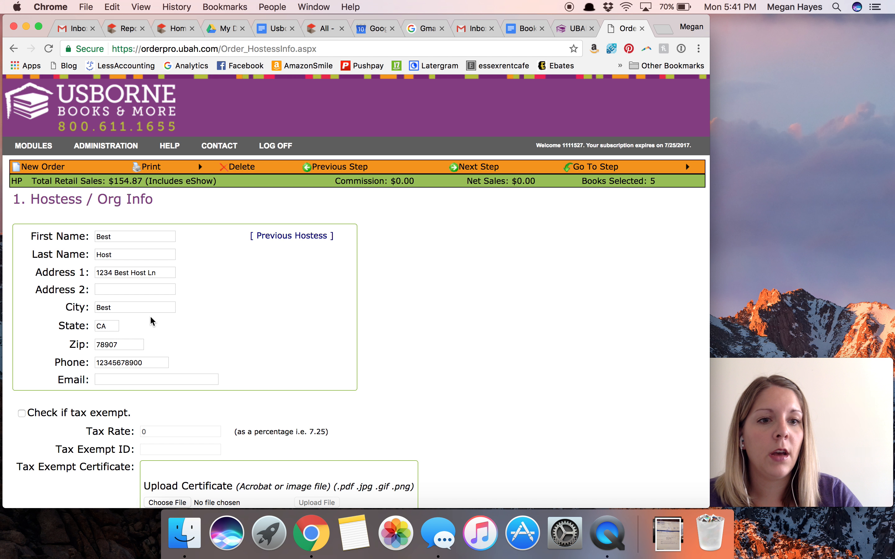
pyautogui.scroll(-5, 230, 366)
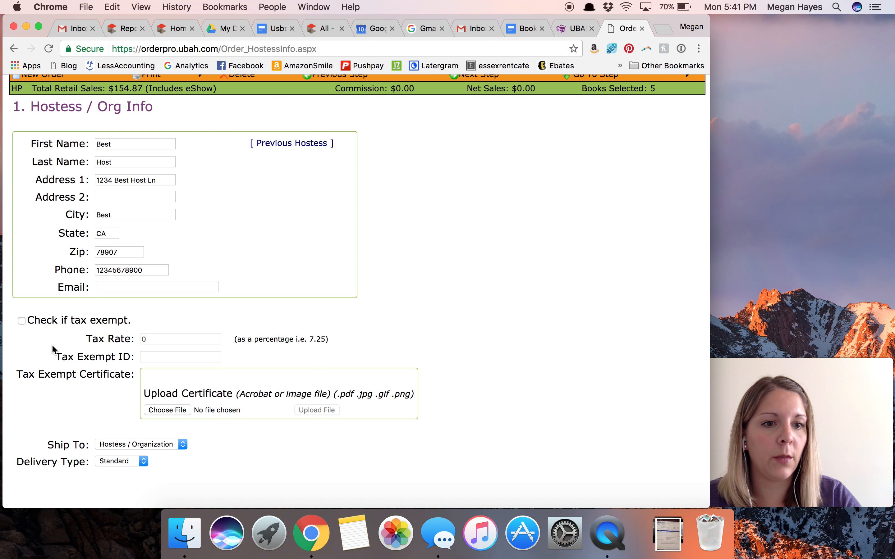
pyautogui.scroll(-1, 53, 364)
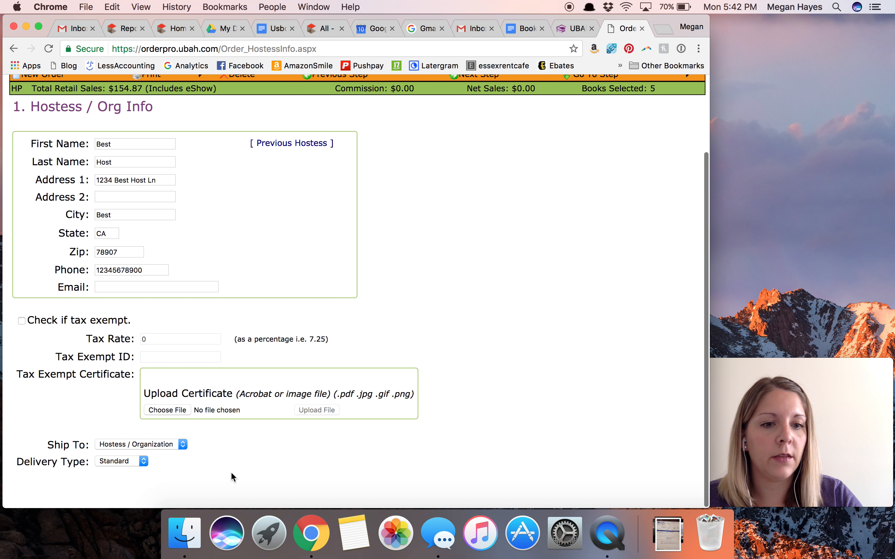
pyautogui.click(175, 442)
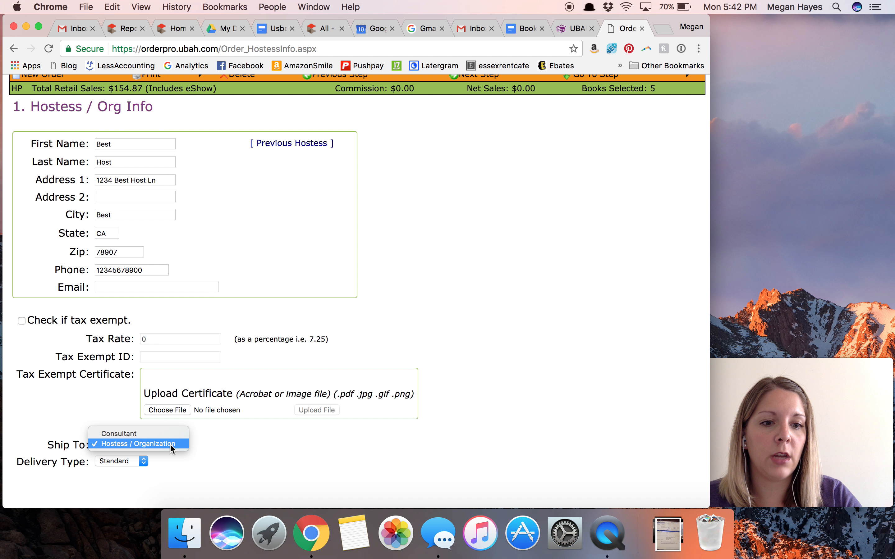
pyautogui.click(170, 445)
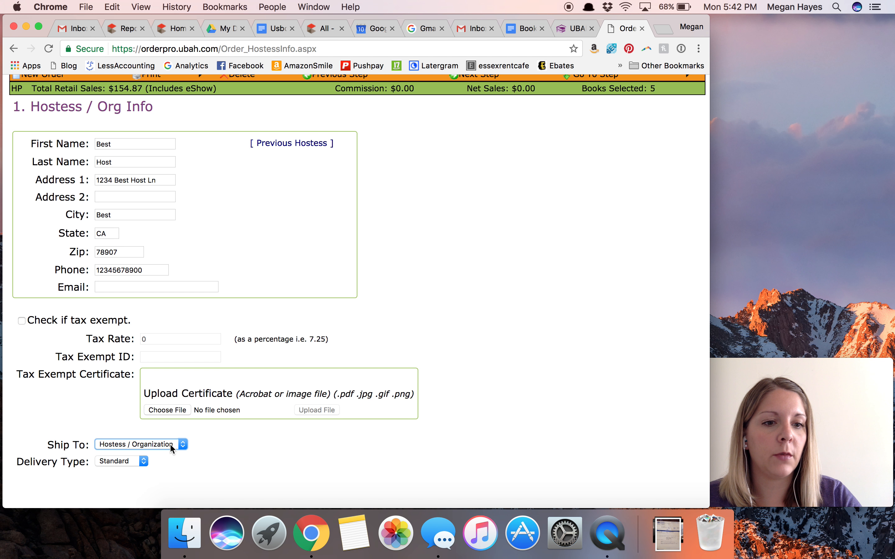
# - Advance to the order type page and review the available order types, keeping Home Party selected
pyautogui.scroll(5, 198, 461)
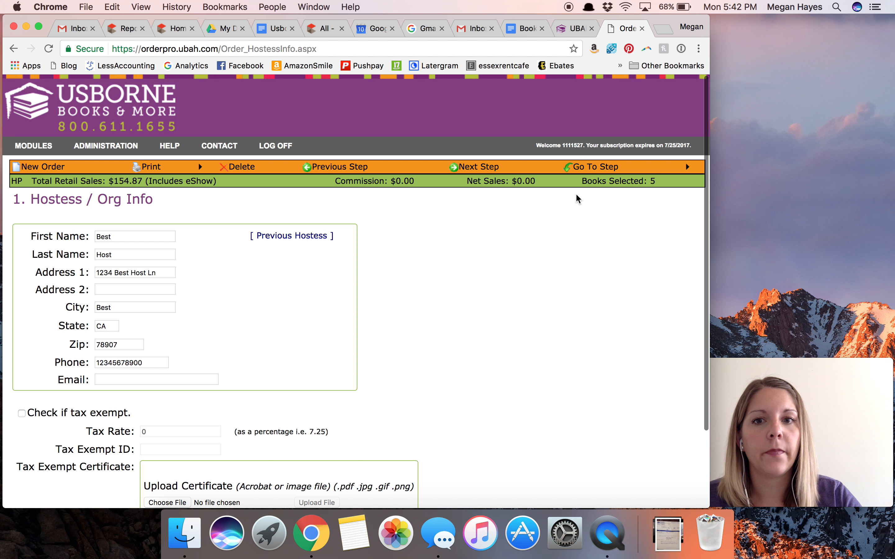
pyautogui.click(486, 171)
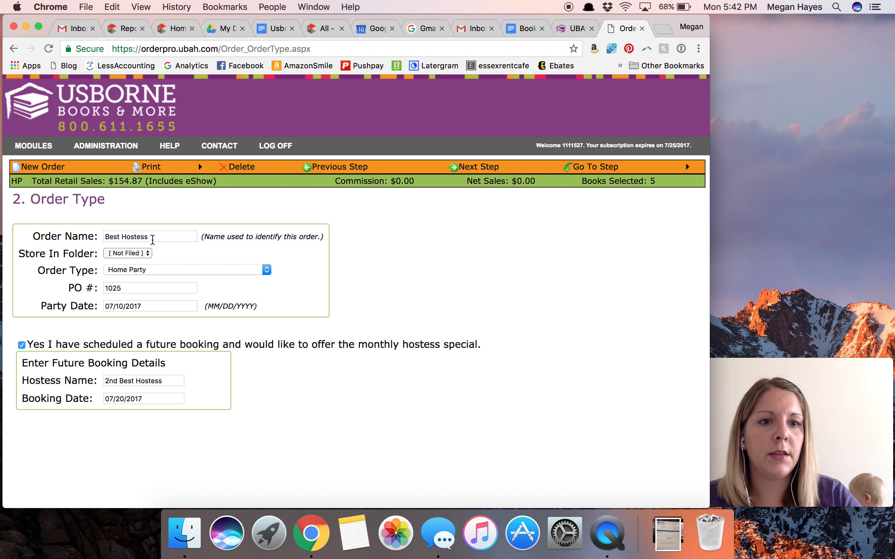
pyautogui.click(152, 237)
pyautogui.click(172, 218)
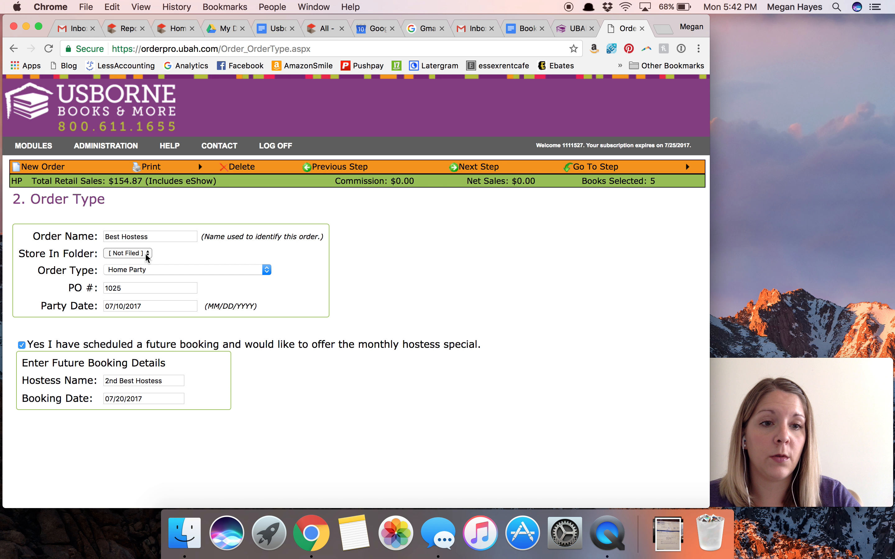
pyautogui.click(150, 270)
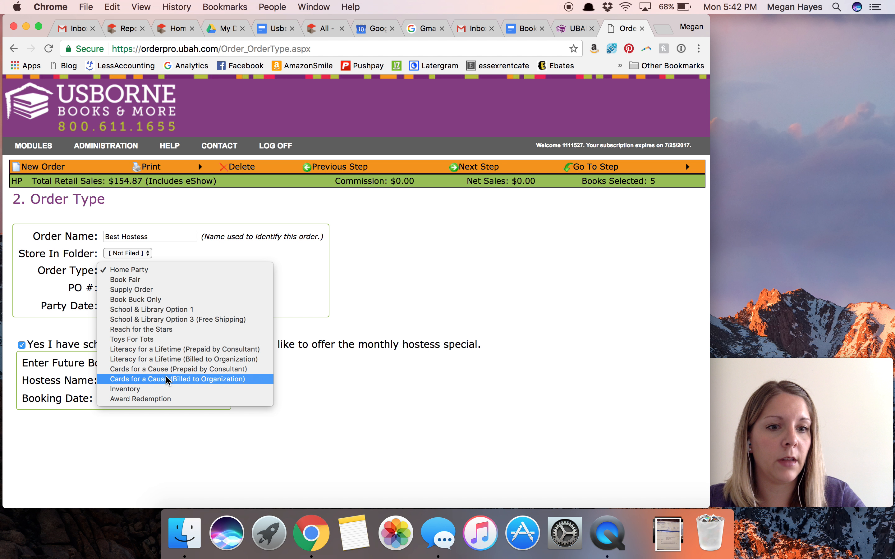
pyautogui.click(296, 289)
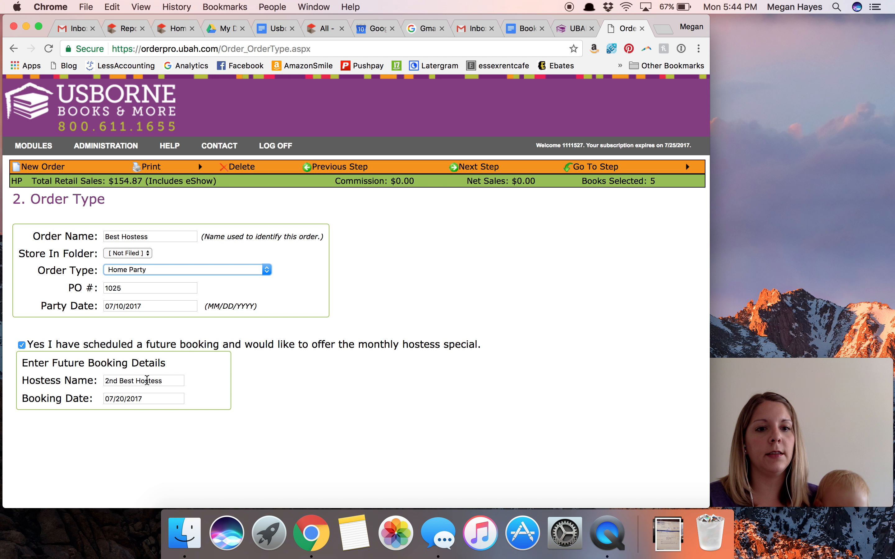
# - Continue to the book selection page and check the eShow imported into the order, leaving it attached
pyautogui.click(467, 167)
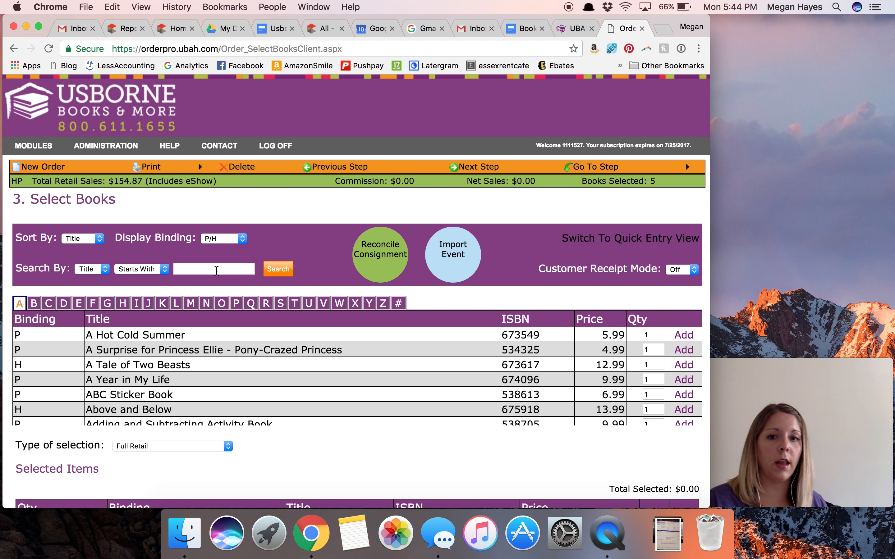
pyautogui.click(445, 255)
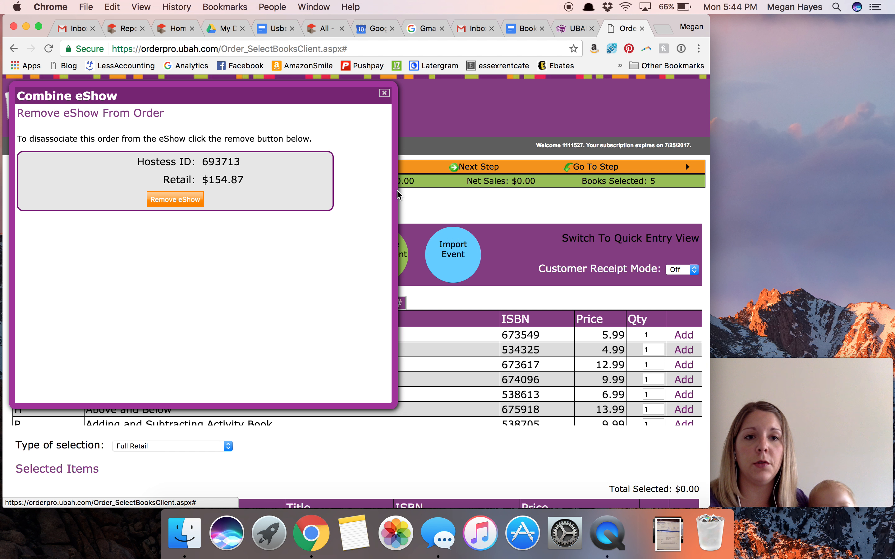
pyautogui.click(384, 94)
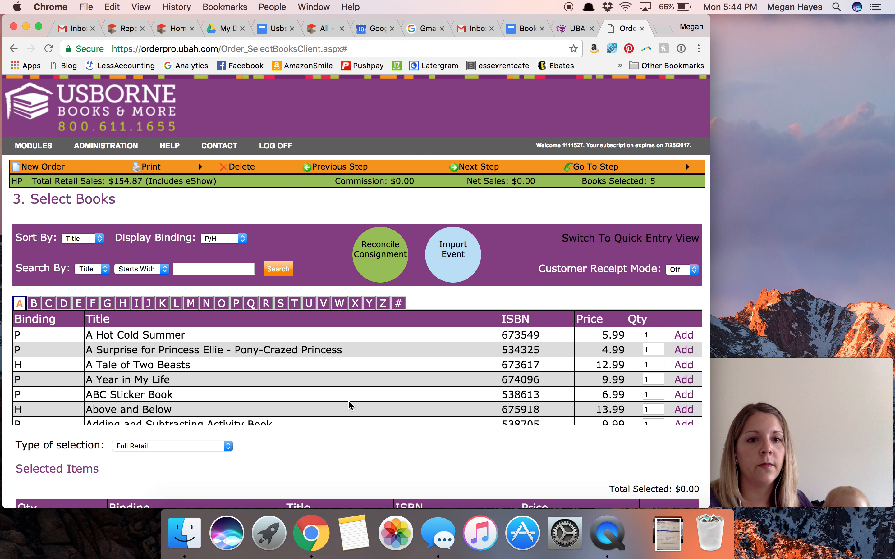
# - Change the type of selection for the order's books from full retail to Free Host Rewards
pyautogui.scroll(-3, 343, 444)
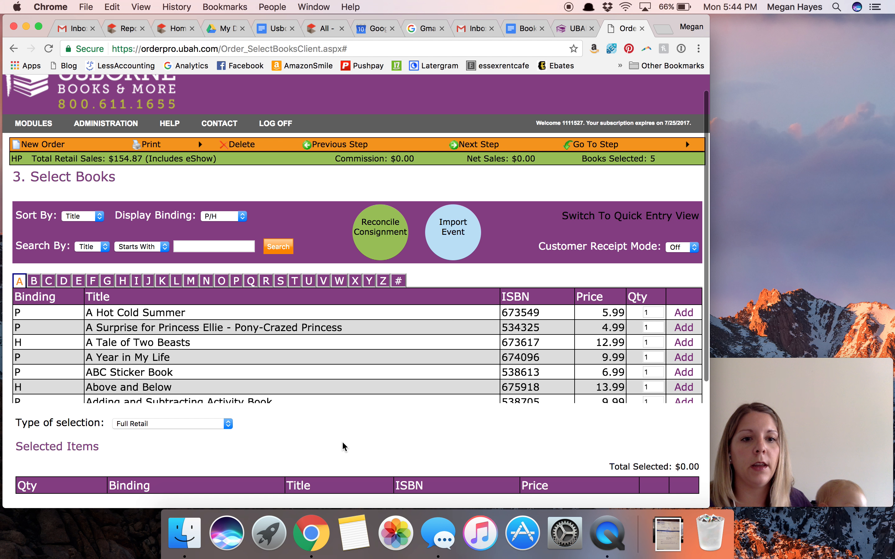
pyautogui.click(218, 394)
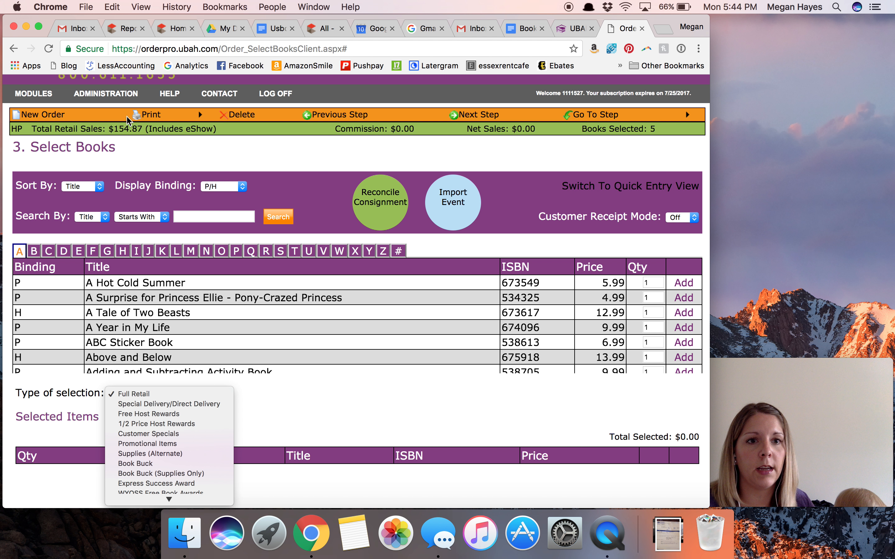
pyautogui.click(183, 416)
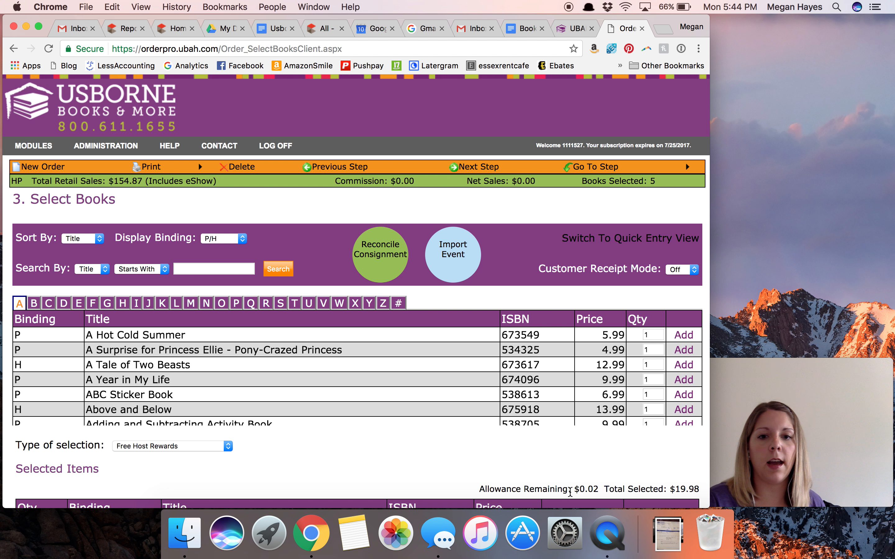
# - Delete ABC Sticker Book and A Tale of Two Beasts from the free host rewards and add one of each again
pyautogui.scroll(-2, 568, 490)
pyautogui.scroll(-3, 568, 491)
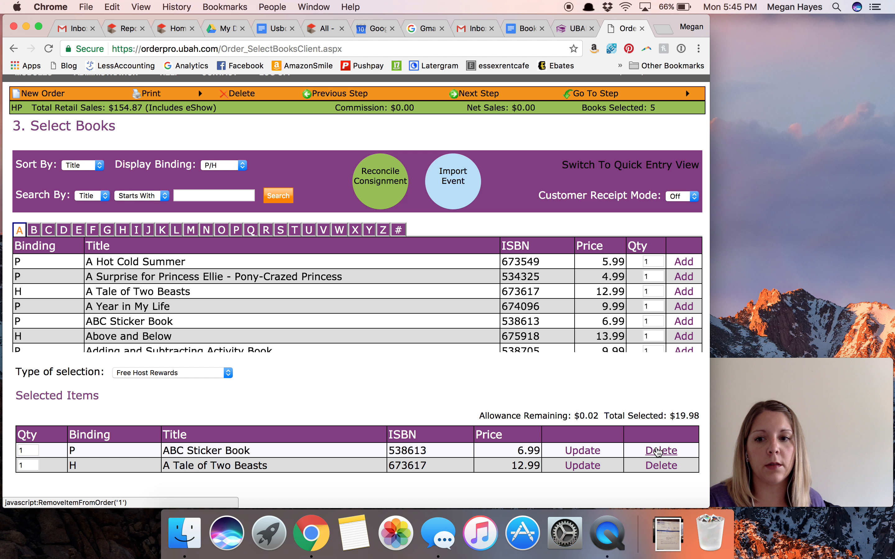
pyautogui.click(661, 451)
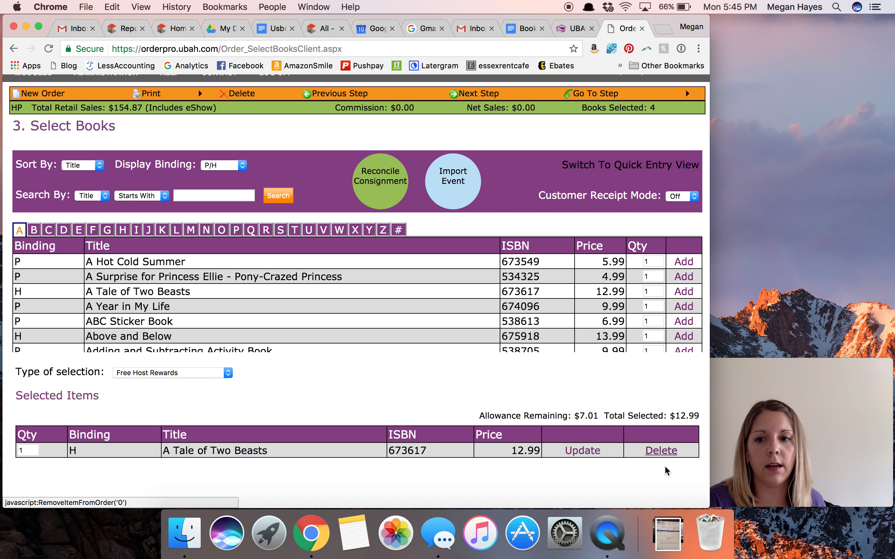
pyautogui.click(661, 455)
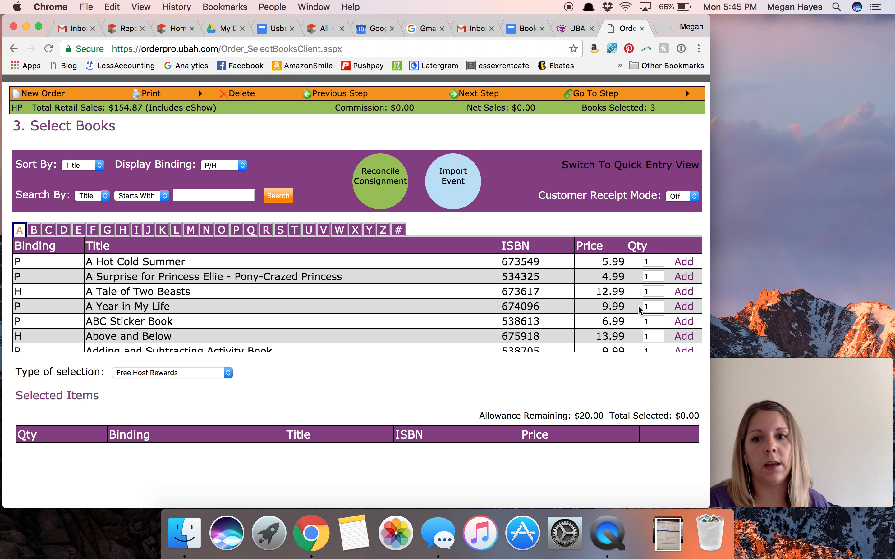
pyautogui.click(684, 292)
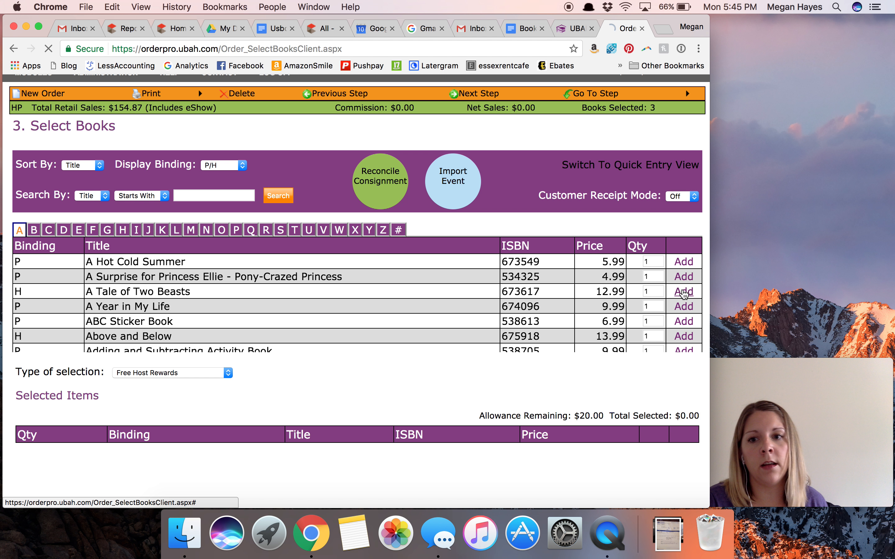
pyautogui.click(684, 322)
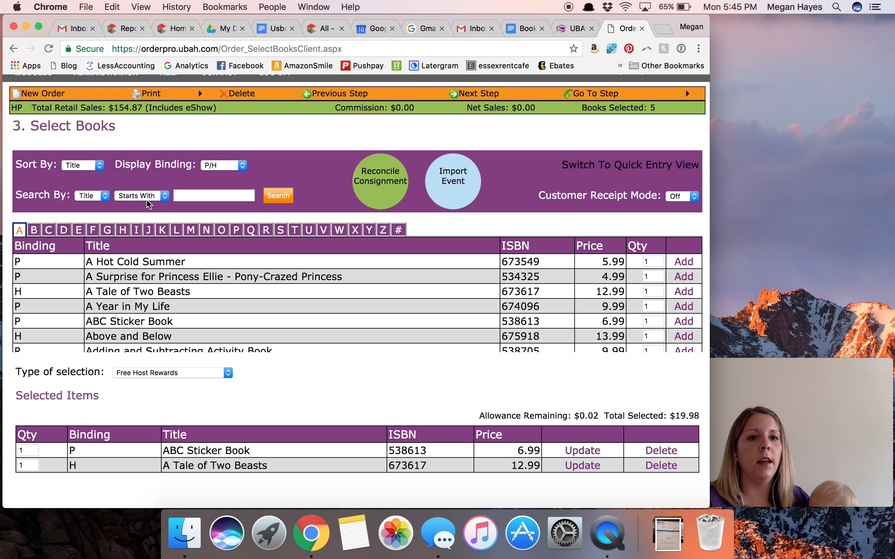
# - Set the book search to look by Title with the Contains condition and make its search text ready for entry
pyautogui.click(103, 204)
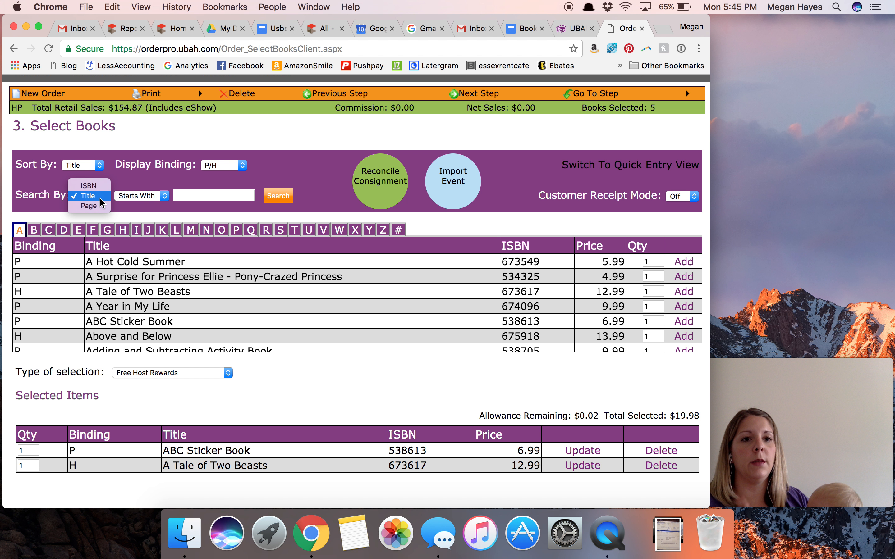
pyautogui.click(144, 202)
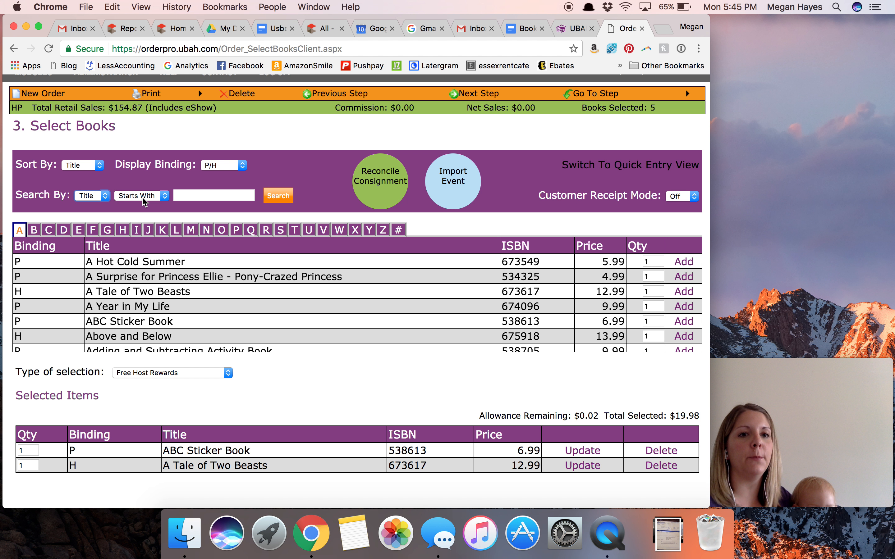
pyautogui.click(144, 202)
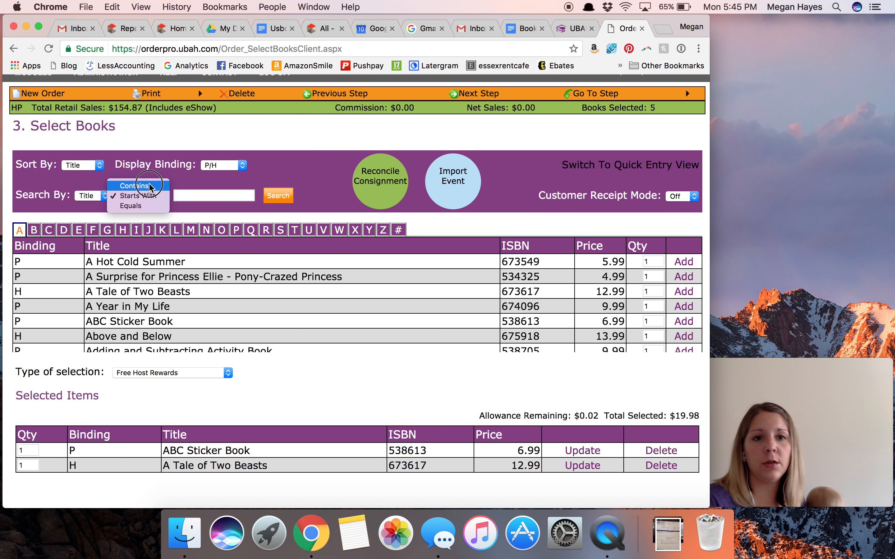
pyautogui.click(154, 186)
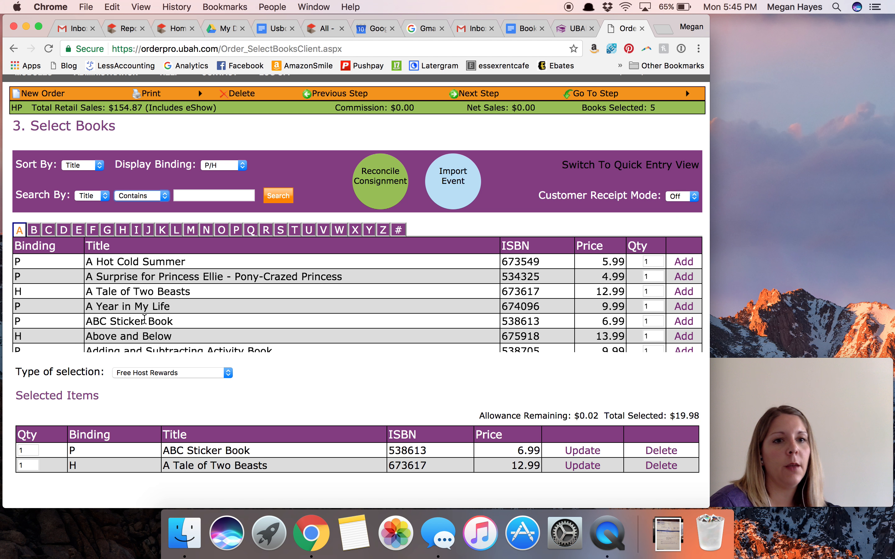
pyautogui.click(86, 196)
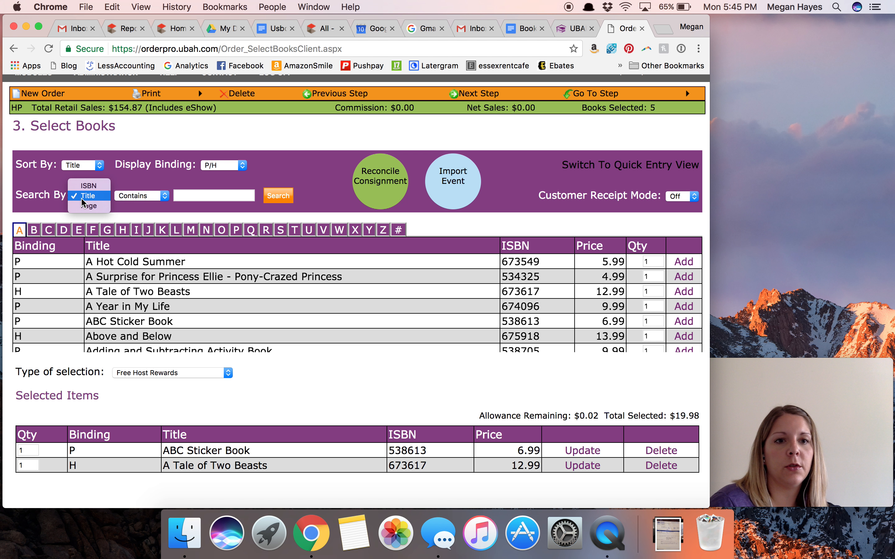
pyautogui.click(83, 198)
pyautogui.click(185, 194)
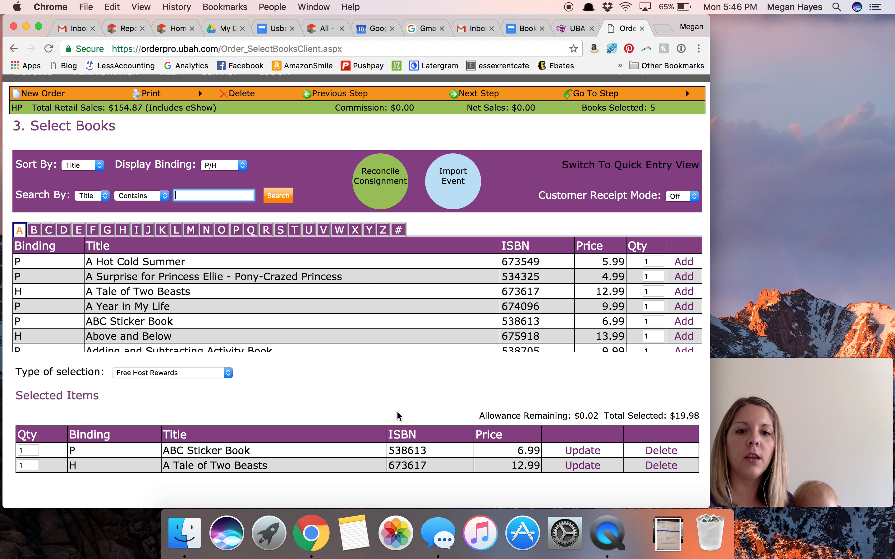
# - Show the 1/2 Price Host Rewards selection and check its remaining allowance
pyautogui.click(203, 374)
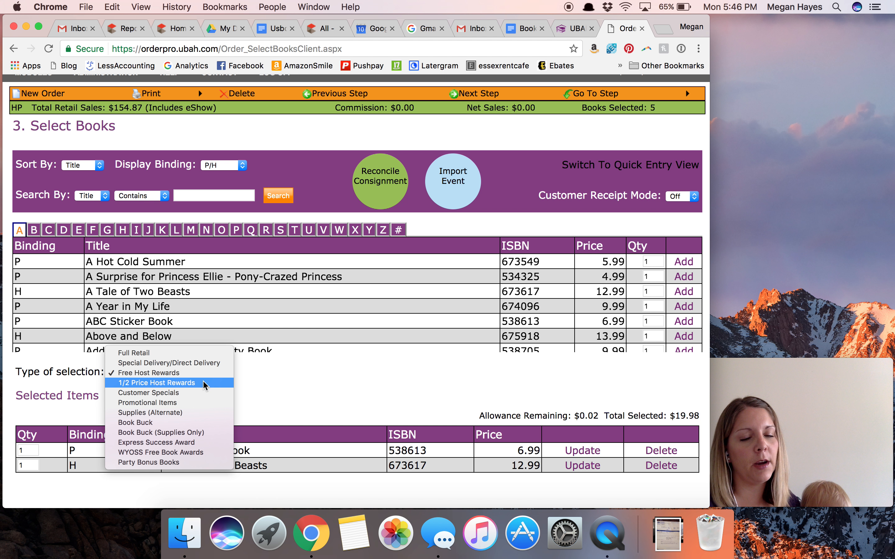
pyautogui.click(205, 384)
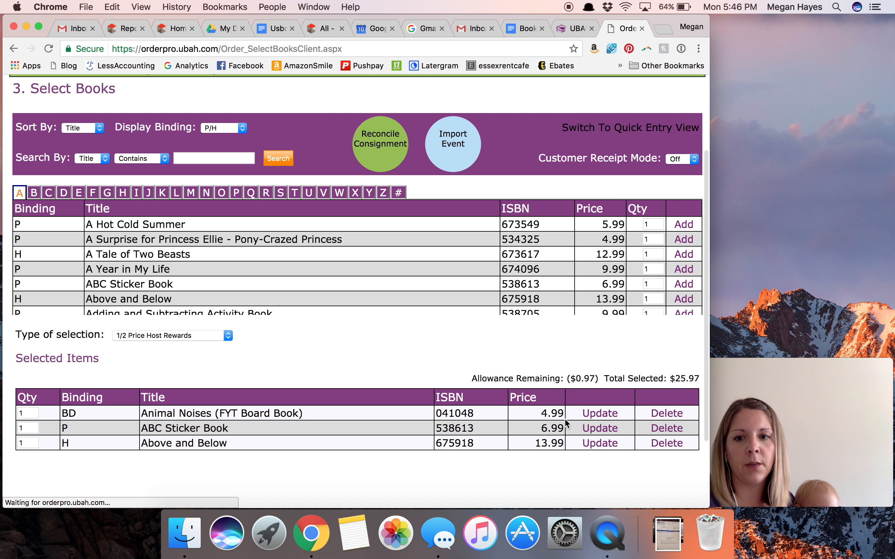
pyautogui.tripleClick(591, 375)
pyautogui.click(591, 375)
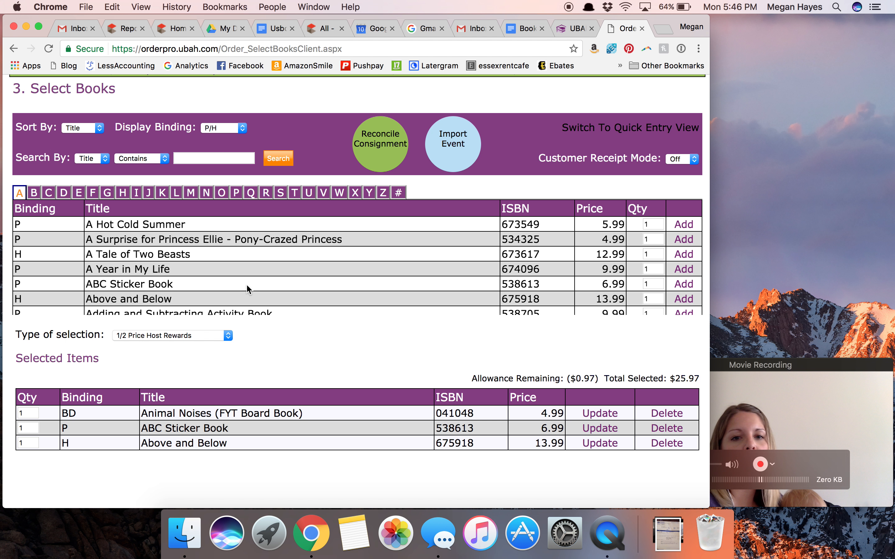
# - View the items offered under Promotional Items, including the Learning Palette replacement disk set, and list the Supplies (Alternate) items
pyautogui.click(218, 336)
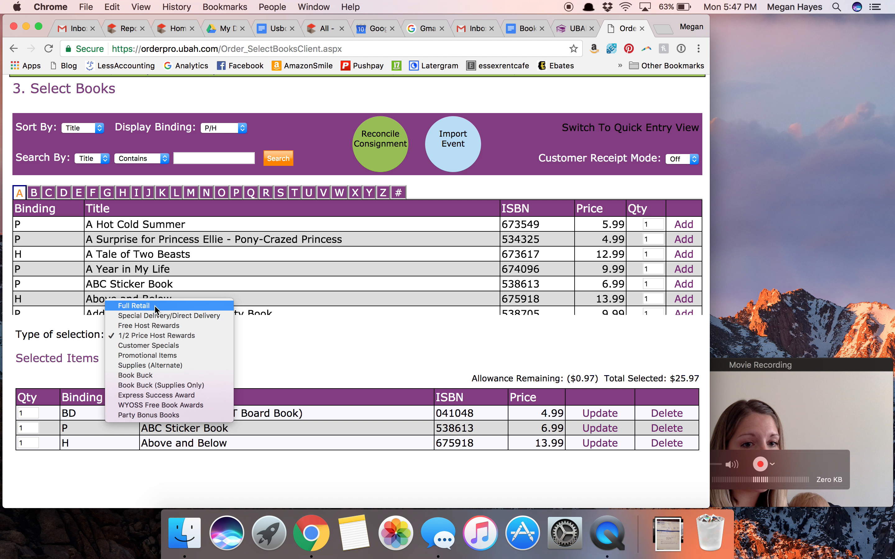
pyautogui.click(207, 355)
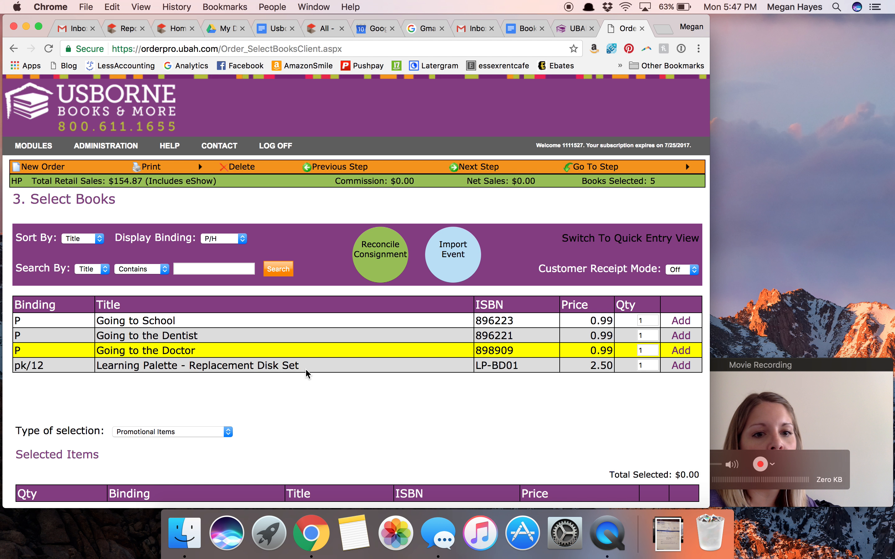
pyautogui.tripleClick(285, 367)
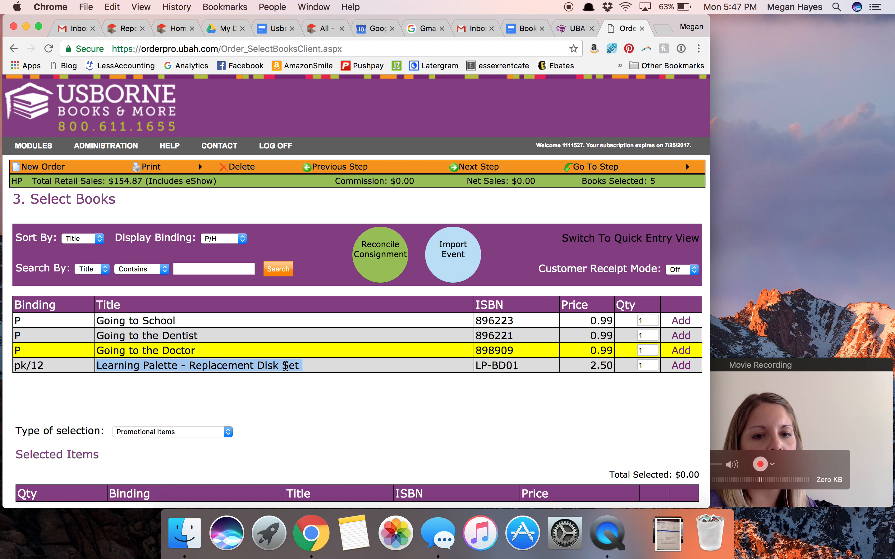
pyautogui.click(237, 338)
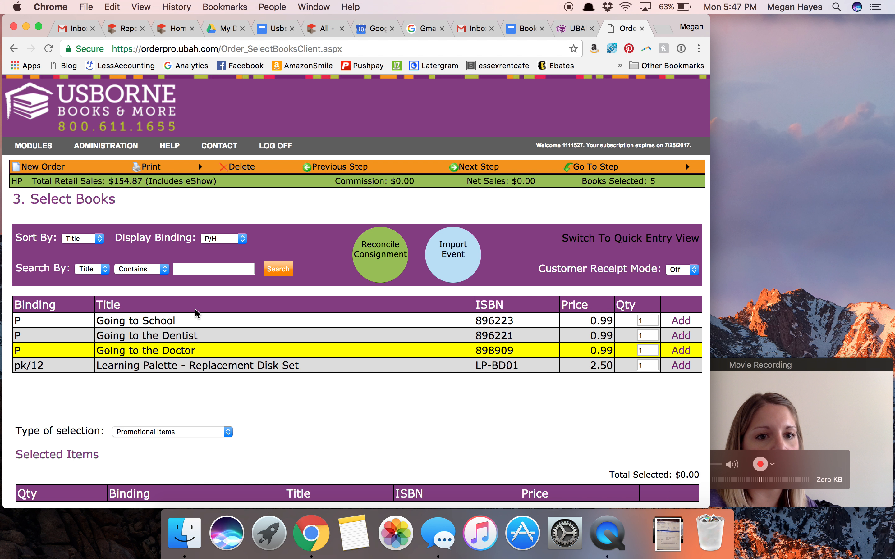
pyautogui.click(170, 432)
pyautogui.click(171, 443)
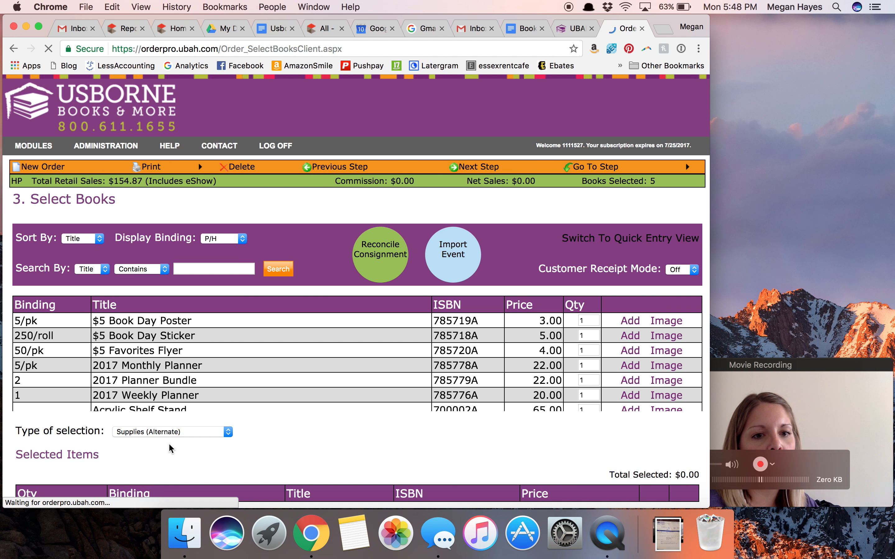
# - Look through the Supplies (Alternate) list from the 2017 planners to the Busy toys and Cards for a Cause Brochure
pyautogui.doubleClick(183, 367)
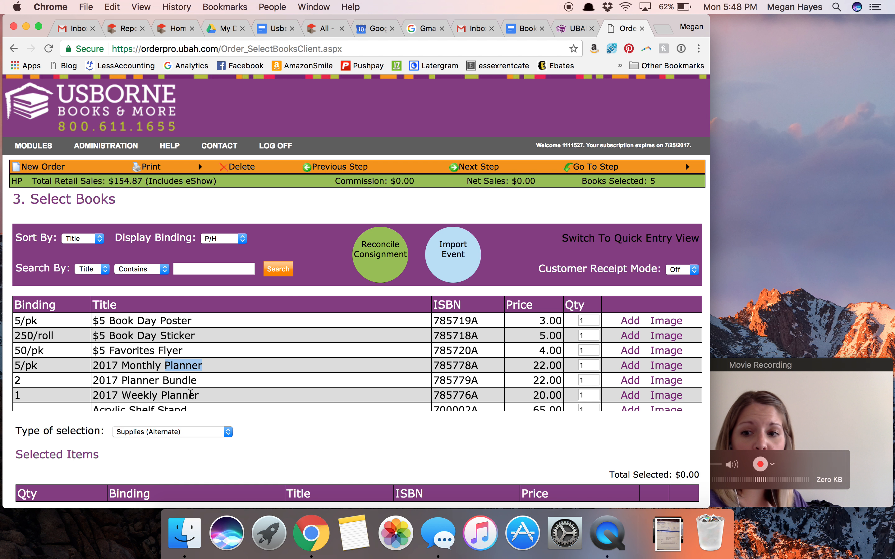
pyautogui.scroll(-3, 187, 375)
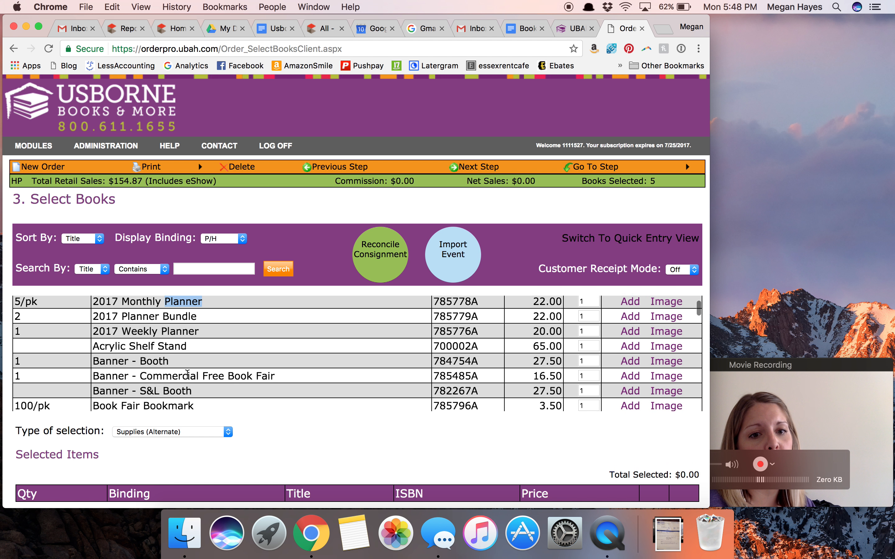
pyautogui.scroll(-1, 187, 374)
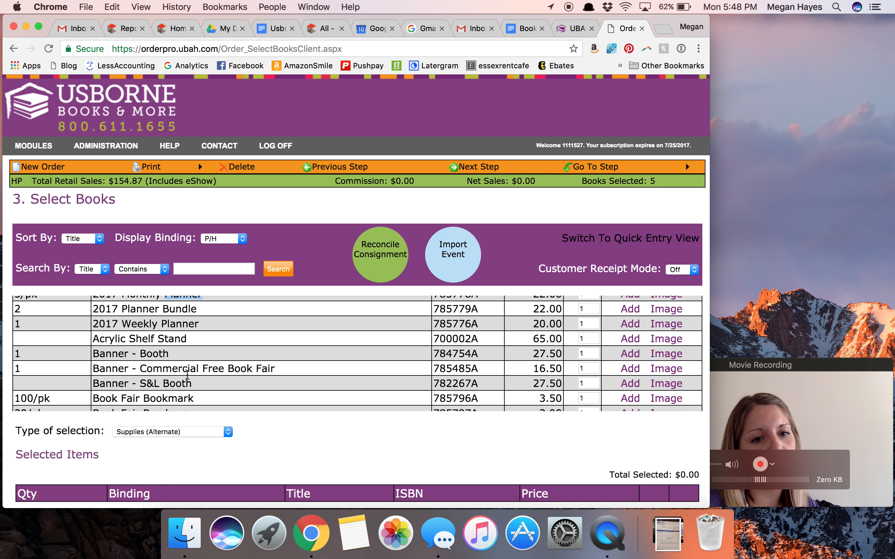
pyautogui.scroll(-1, 188, 374)
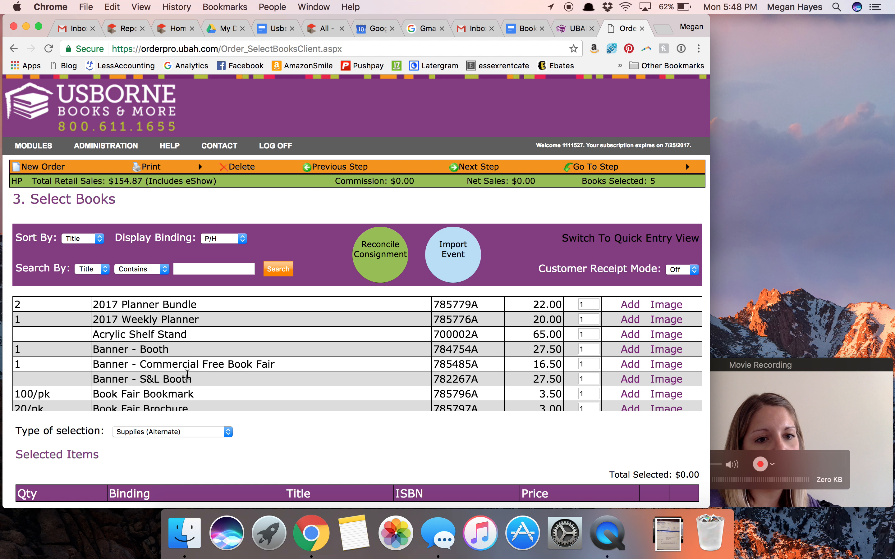
pyautogui.scroll(-3, 188, 375)
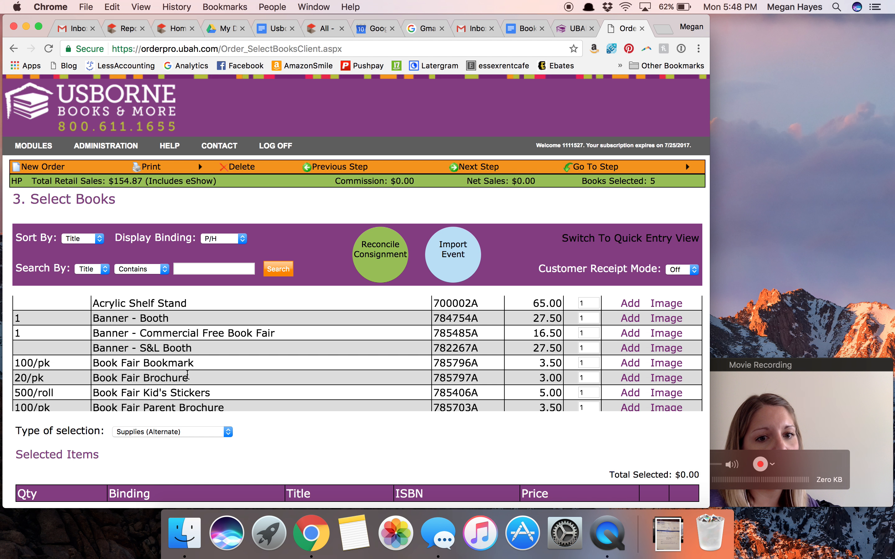
pyautogui.scroll(-2, 187, 374)
pyautogui.scroll(-10, 188, 374)
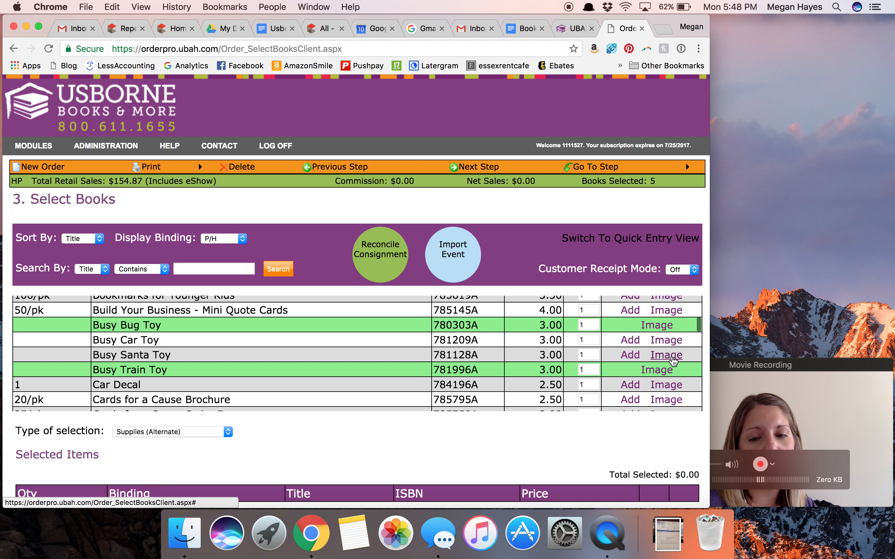
# - View the product images for Busy Santa Toy and Cards for a Cause Brochure, closing each one
pyautogui.click(667, 356)
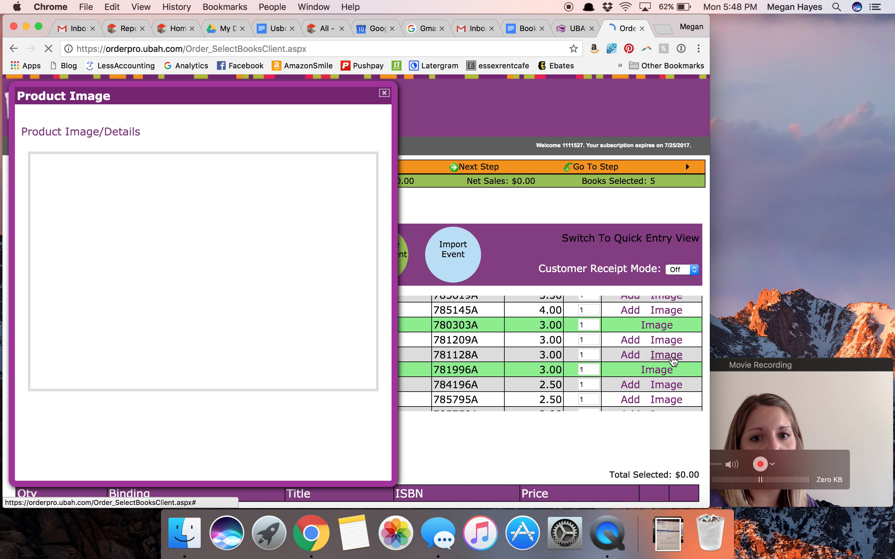
pyautogui.click(384, 93)
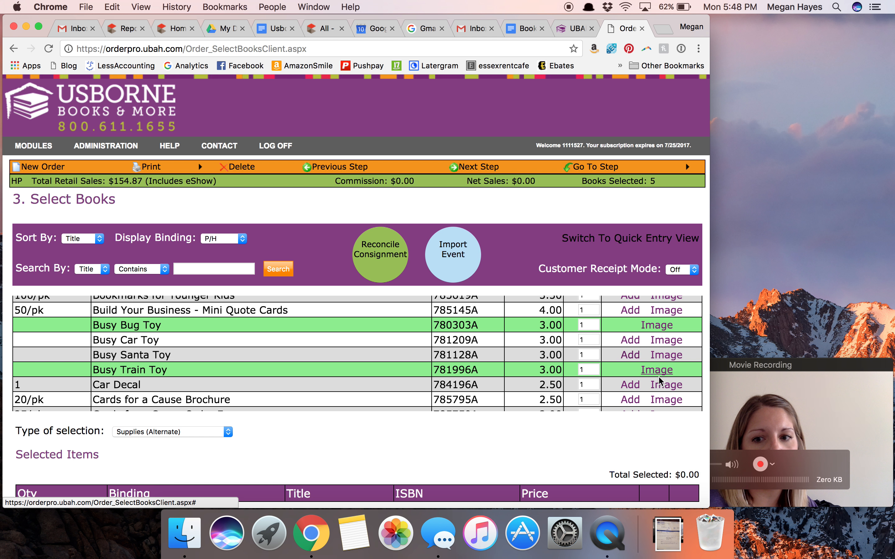
pyautogui.click(670, 401)
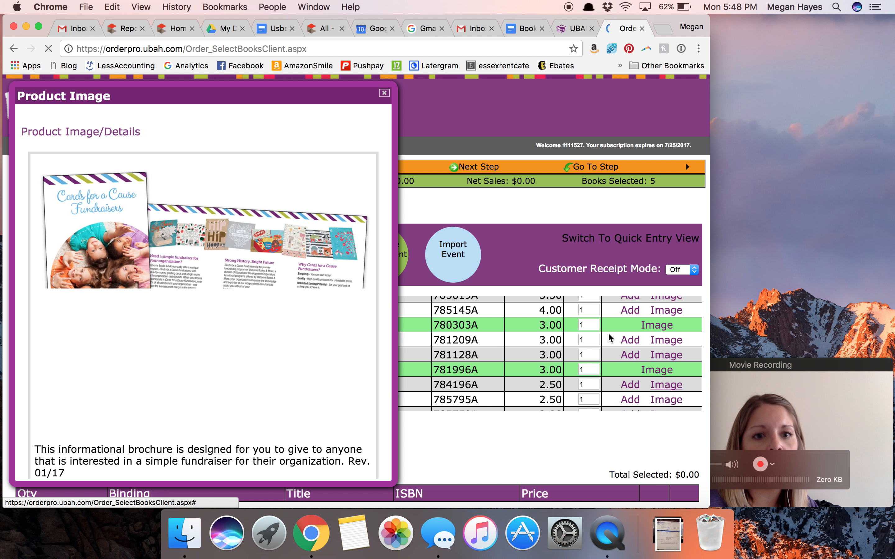
pyautogui.click(383, 94)
# - Change the type of selection to Book Buck, view its reference number and amount fields, and close the form without an entry
pyautogui.click(205, 431)
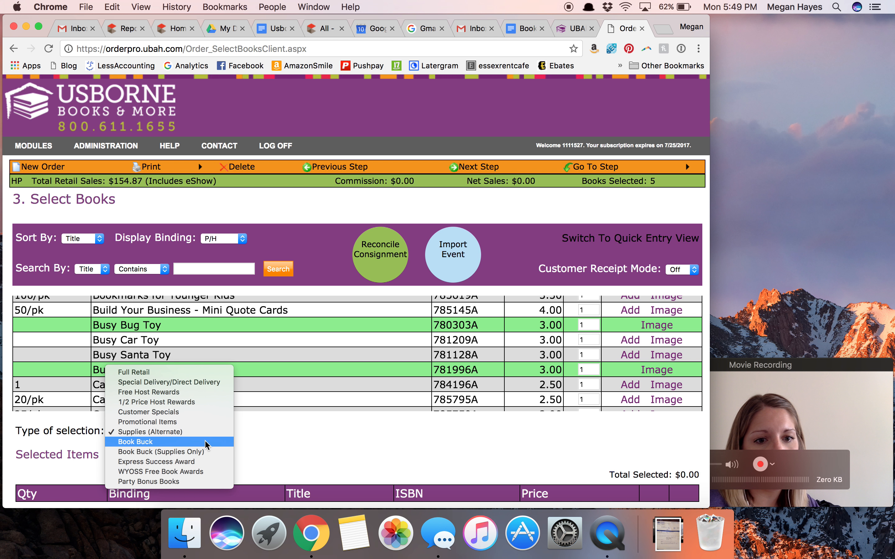
pyautogui.click(205, 442)
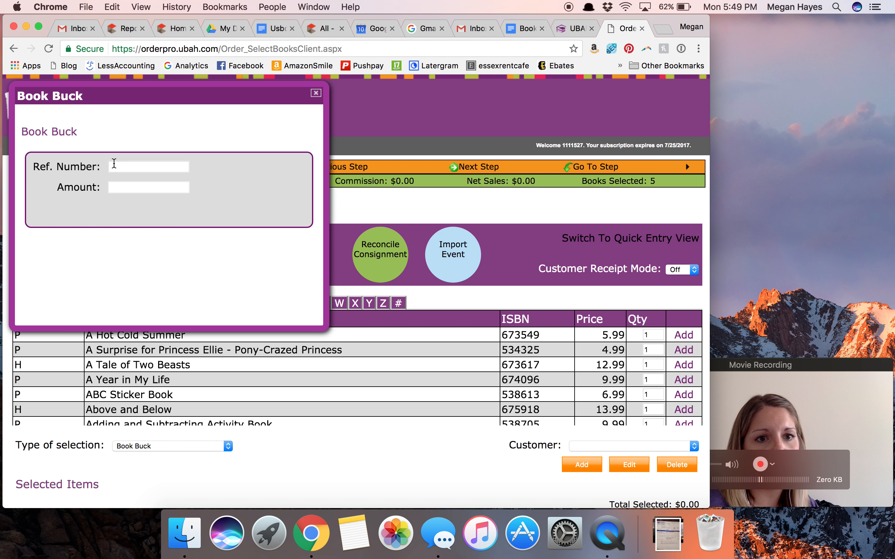
pyautogui.click(114, 166)
pyautogui.click(114, 163)
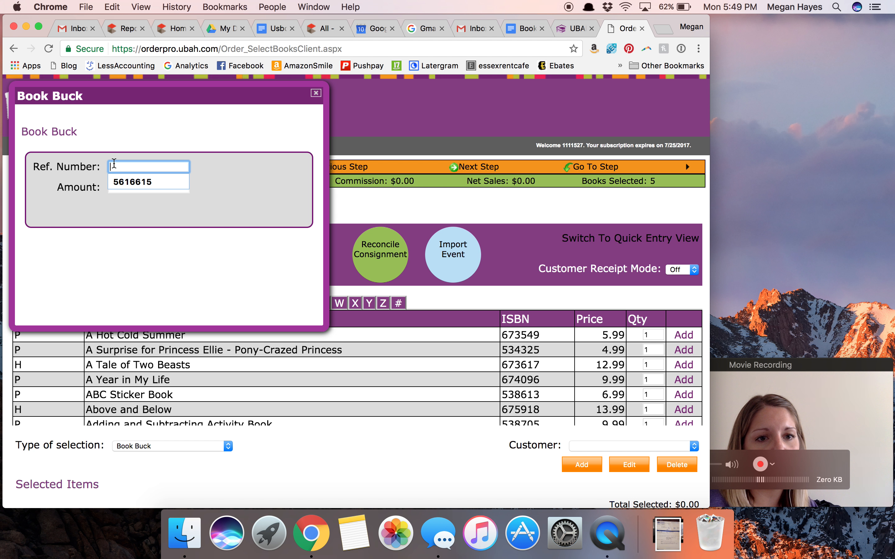
pyautogui.click(114, 163)
pyautogui.click(90, 187)
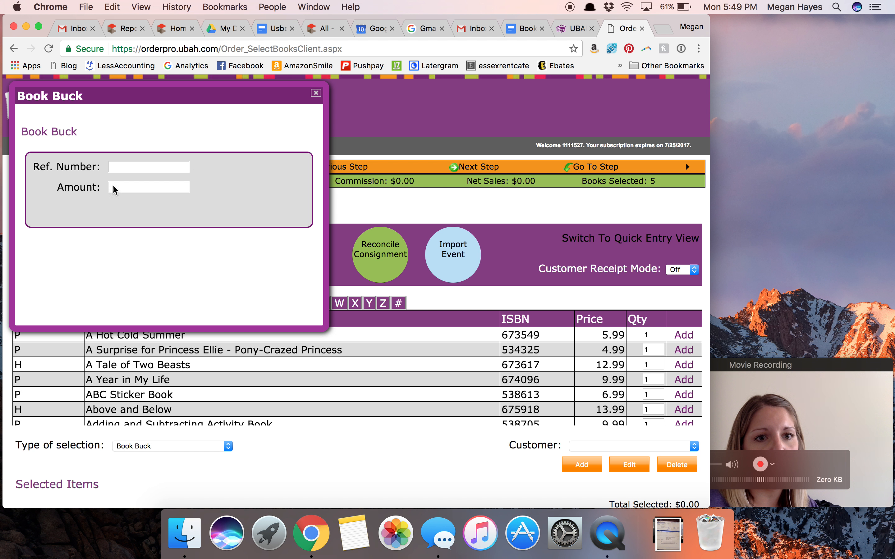
pyautogui.click(315, 94)
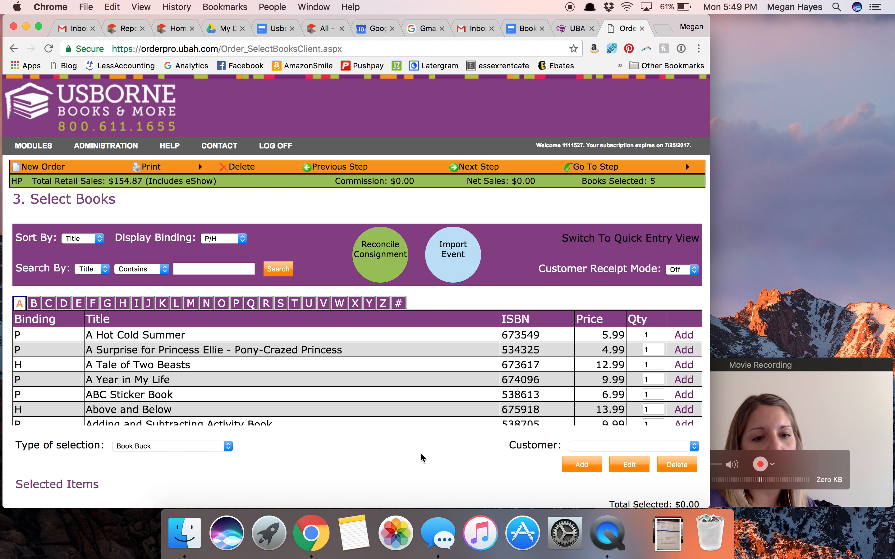
# - Look through the A titles and the selected items area for the Book Buck selection
pyautogui.scroll(-5, 346, 487)
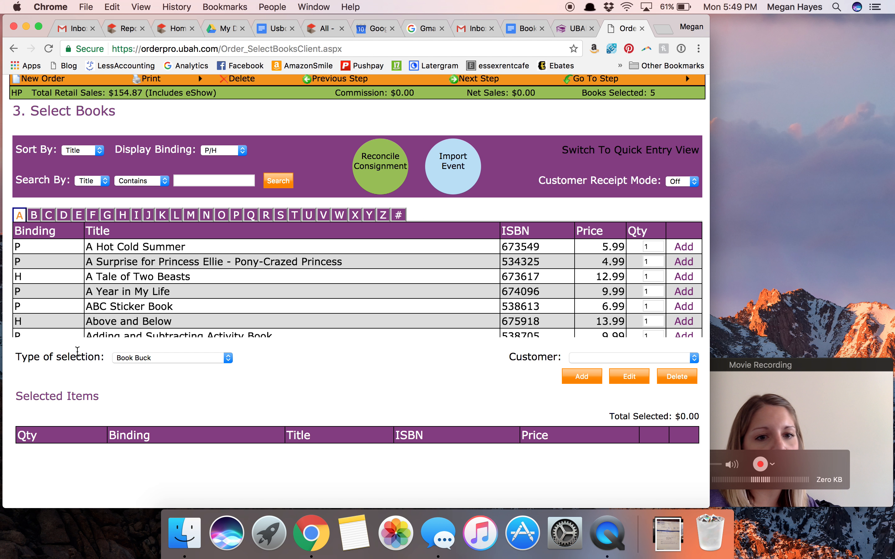
pyautogui.scroll(-2, 174, 297)
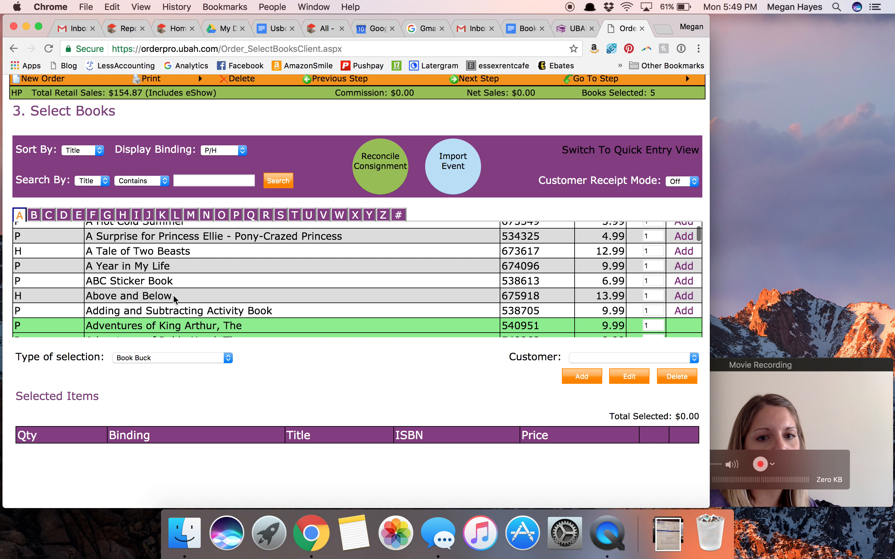
pyautogui.scroll(-1, 174, 297)
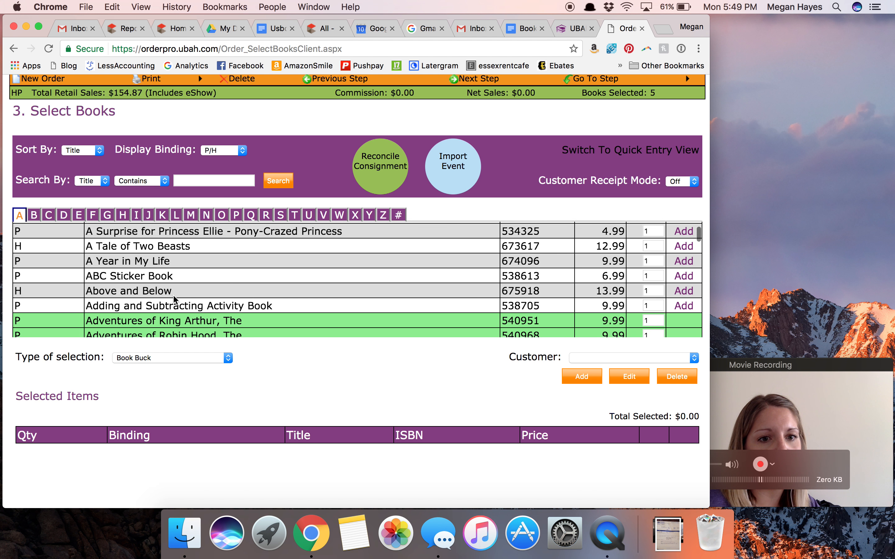
pyautogui.scroll(-1, 174, 298)
# - Show the Express Success Award selection with its award amount, followed by the WYOSS Free Book Awards selection
pyautogui.click(171, 358)
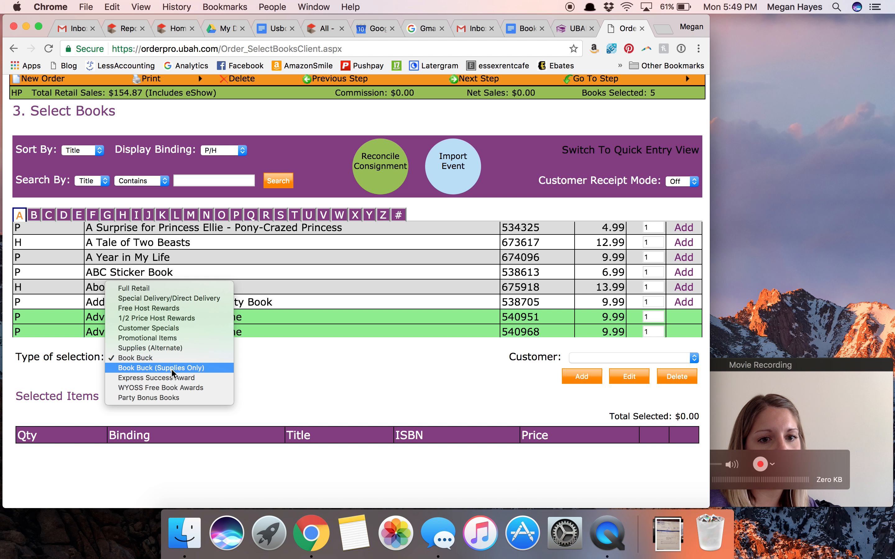
pyautogui.click(203, 378)
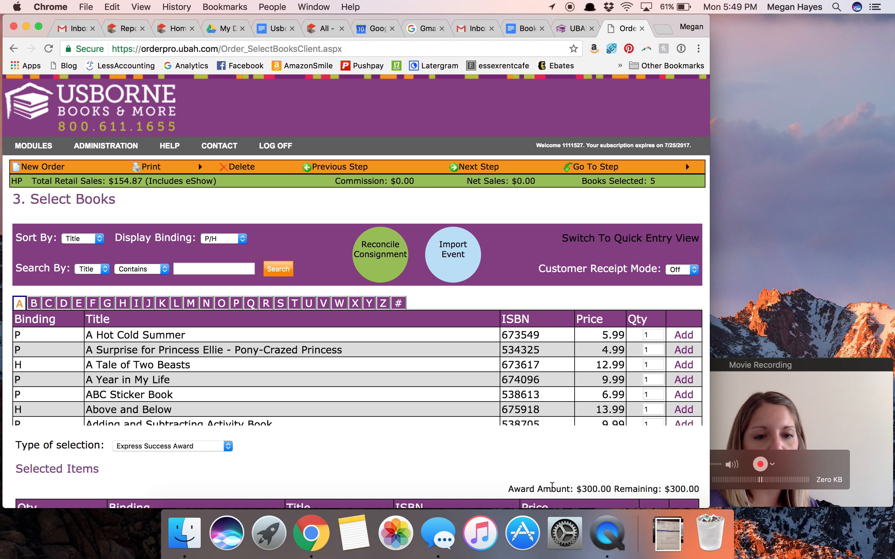
pyautogui.click(223, 446)
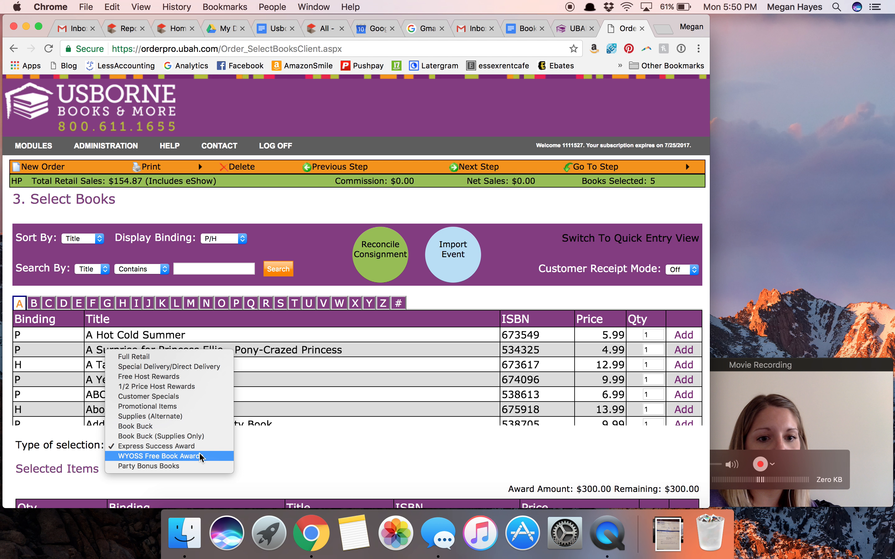
pyautogui.click(200, 457)
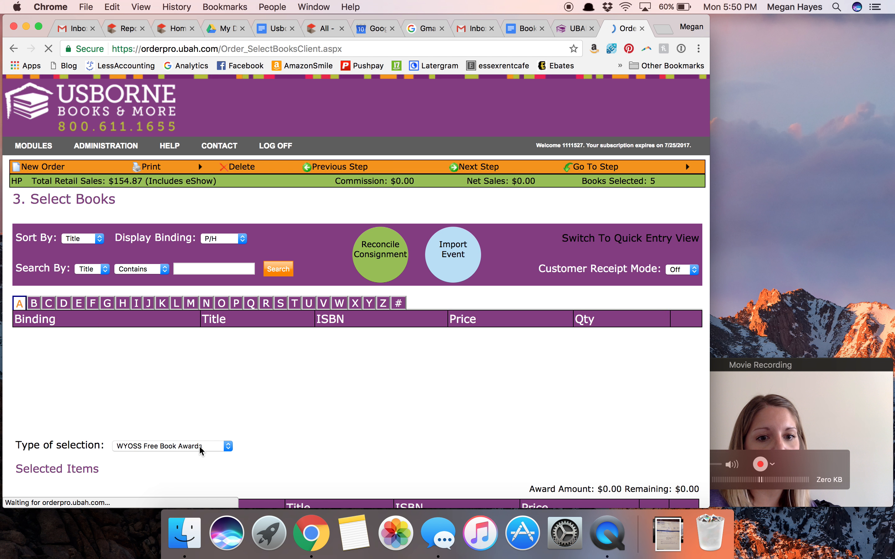
# - Show the Party Bonus Books selection and check its remaining allowance and selected items
pyautogui.click(198, 446)
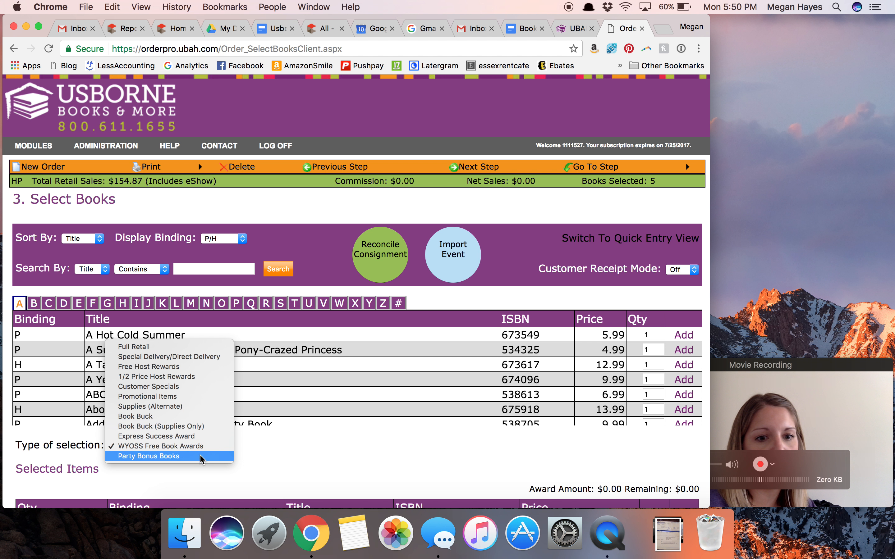
pyautogui.click(201, 457)
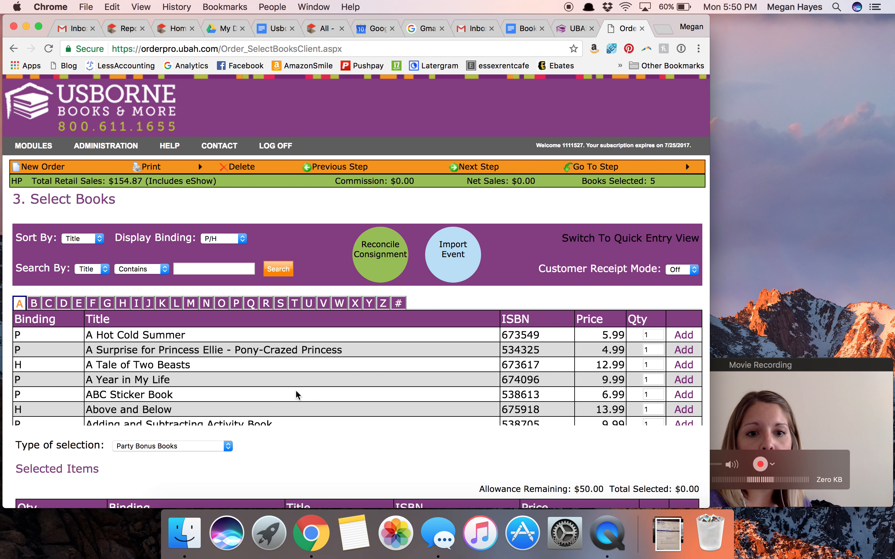
pyautogui.scroll(-3, 262, 460)
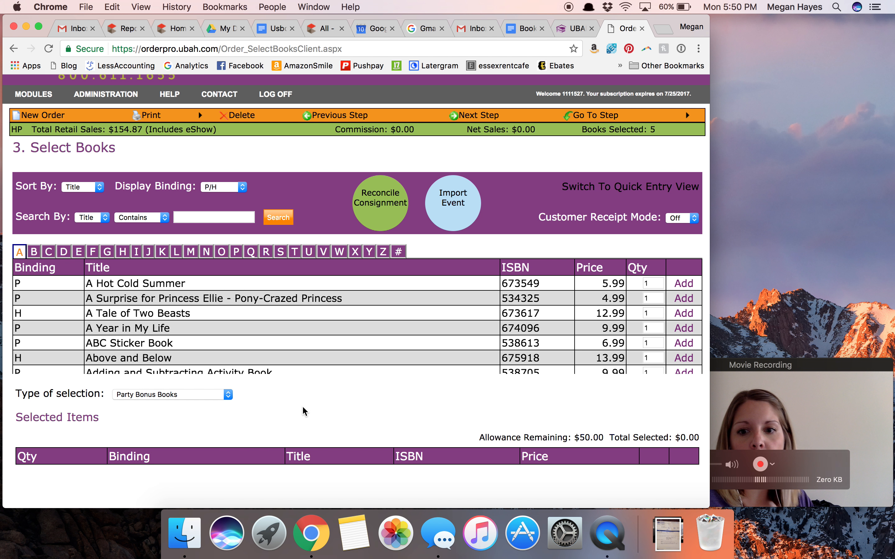
pyautogui.scroll(3, 302, 406)
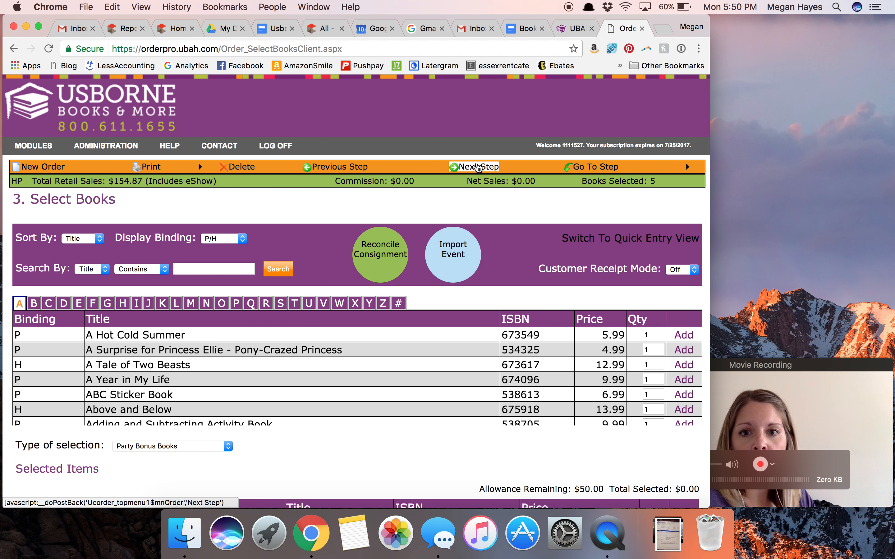
# - Advance to the Order Summary and review its sections through to the final total
pyautogui.click(479, 168)
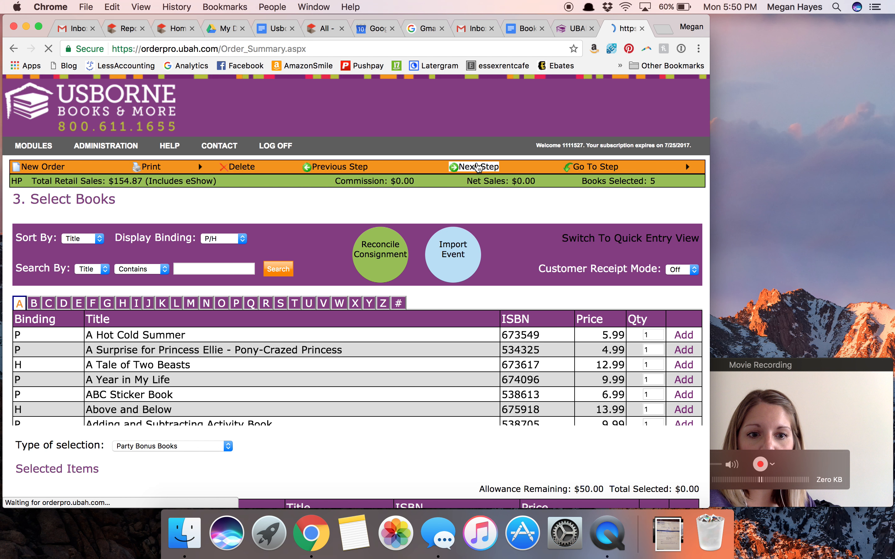
pyautogui.scroll(-20, 363, 393)
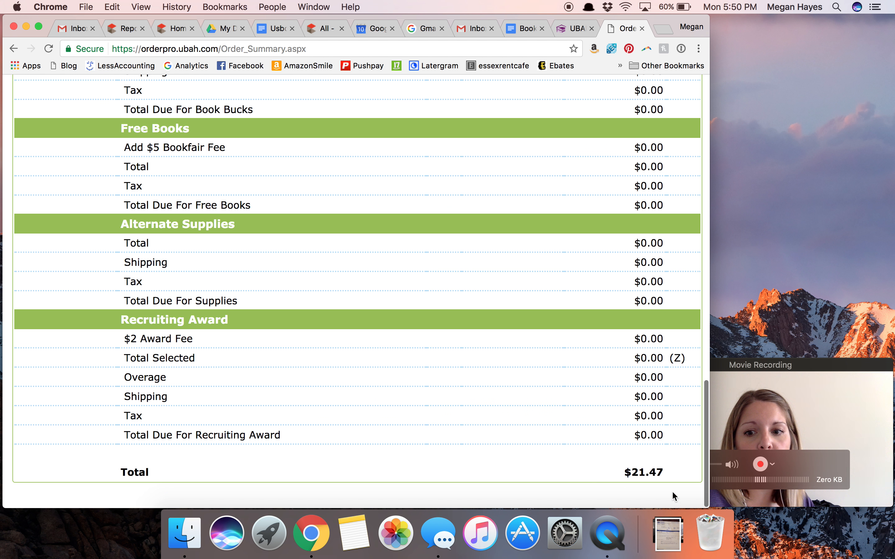
pyautogui.moveTo(646, 472); pyautogui.dragTo(647, 472)
pyautogui.click(647, 473)
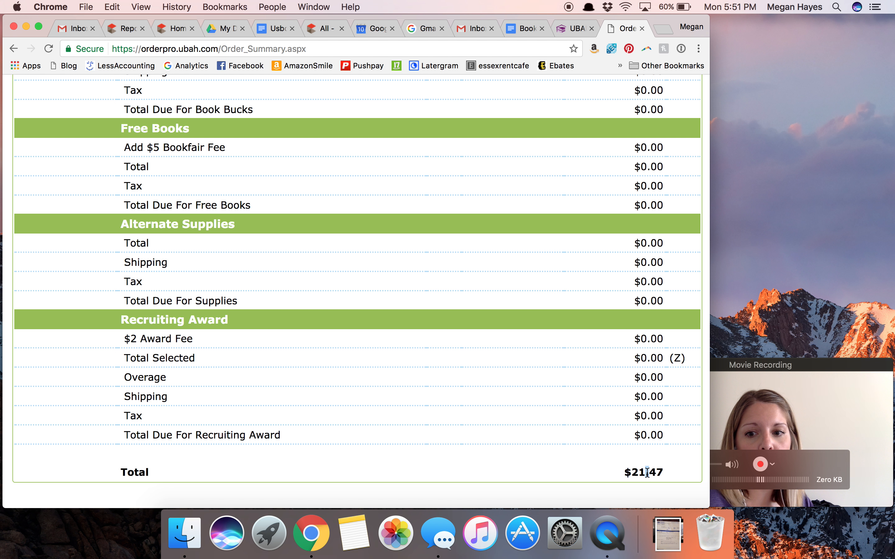
pyautogui.scroll(20, 559, 416)
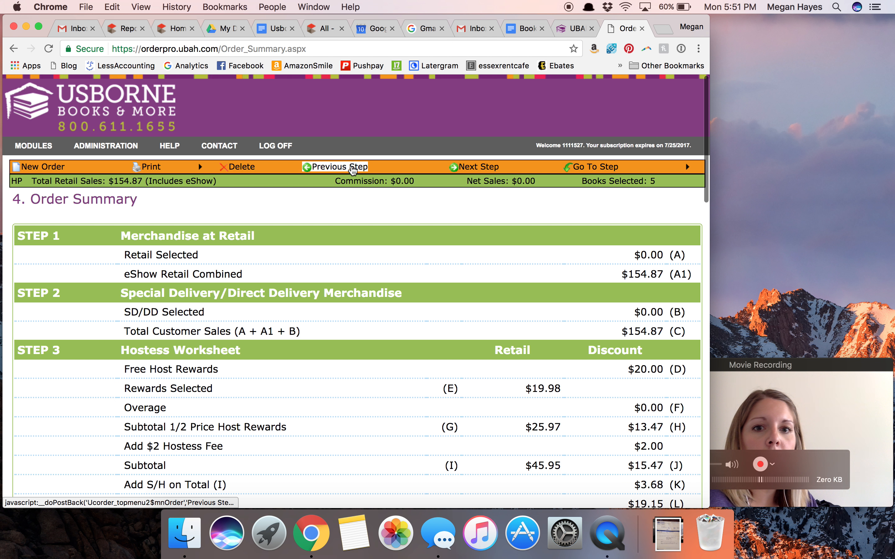
# - Return to Select Books, show Party Bonus Books again, and review its available titles and remaining allowance
pyautogui.click(364, 165)
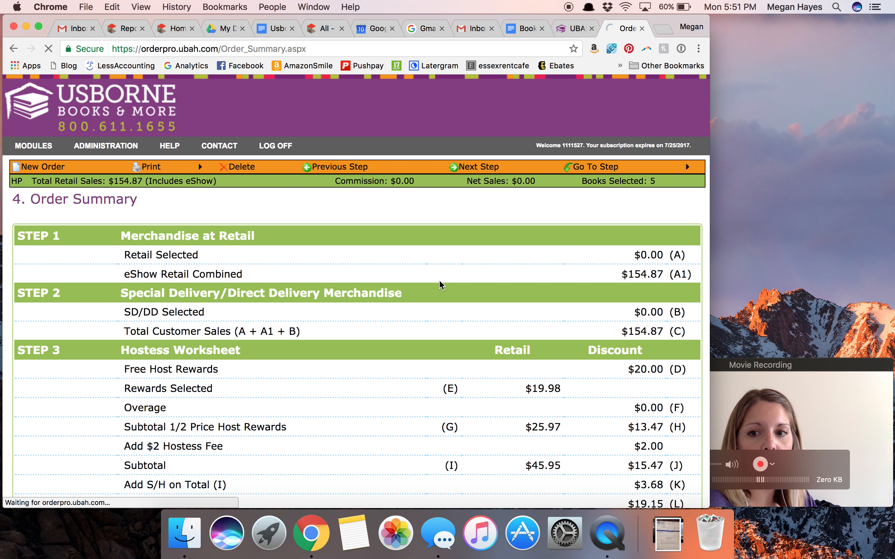
pyautogui.scroll(-20, 432, 294)
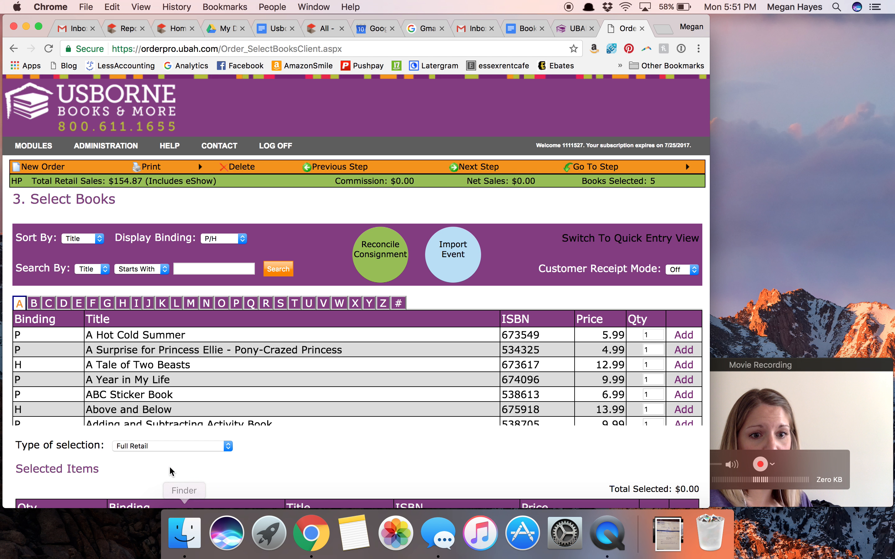
pyautogui.click(169, 447)
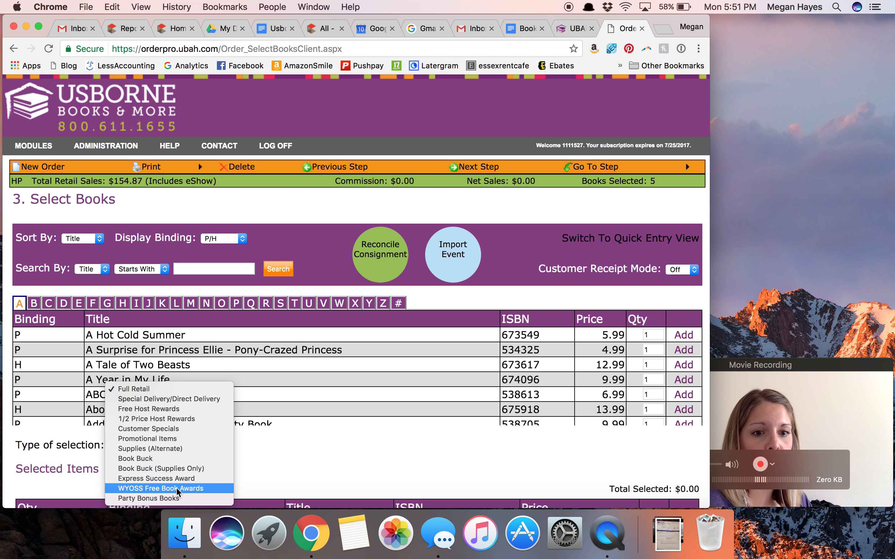
pyautogui.click(174, 501)
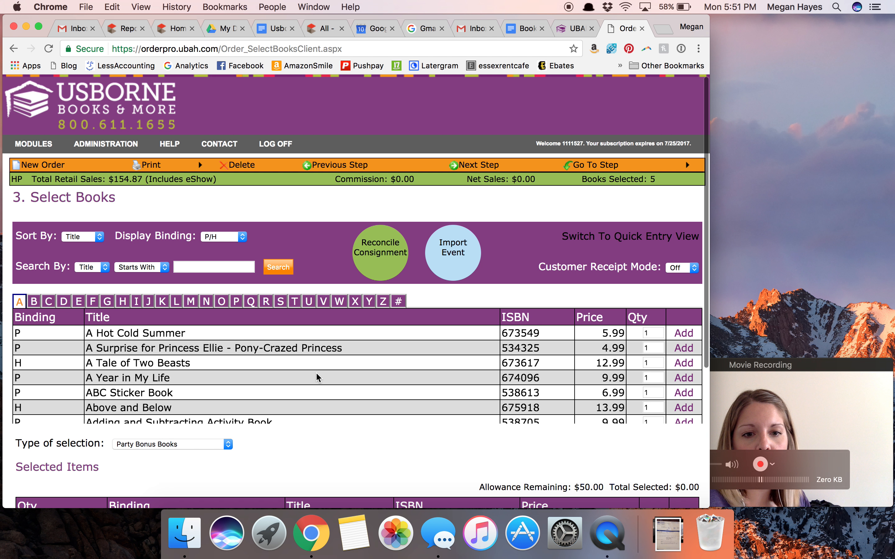
pyautogui.scroll(-3, 315, 375)
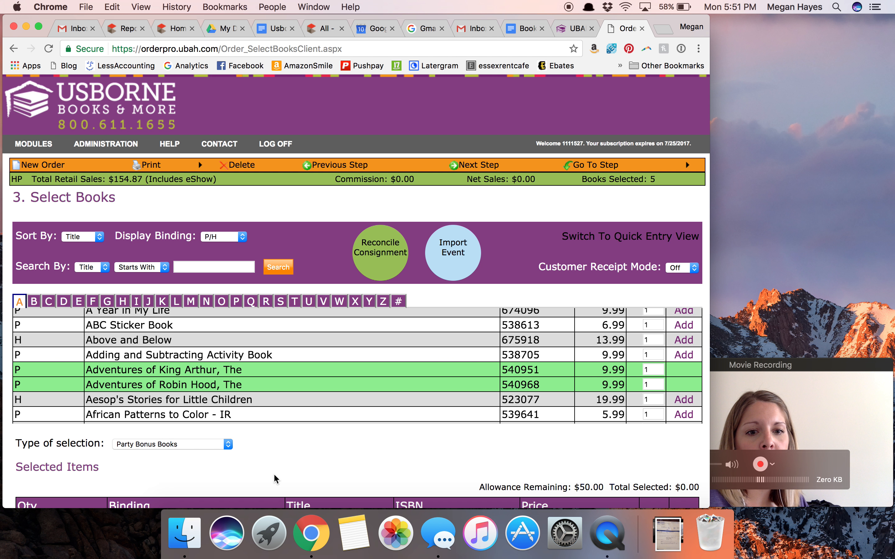
pyautogui.scroll(-3, 275, 480)
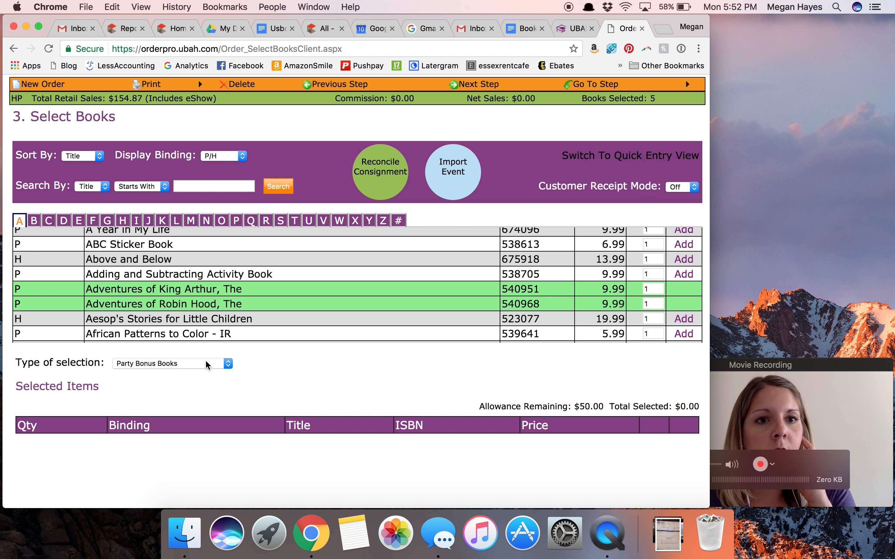
# - Add one copy of ABC Sticker Book to the order as a Party Bonus Books selection
pyautogui.scroll(3, 208, 365)
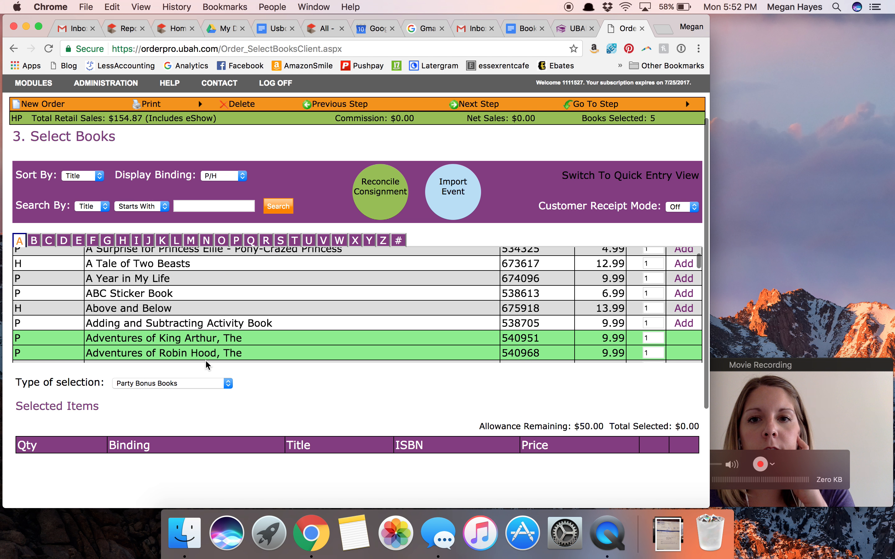
pyautogui.click(211, 384)
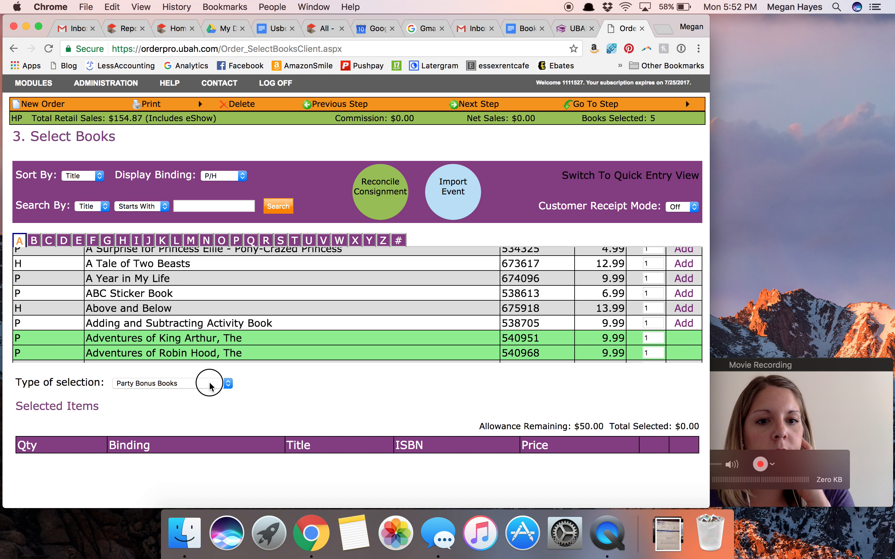
pyautogui.click(405, 413)
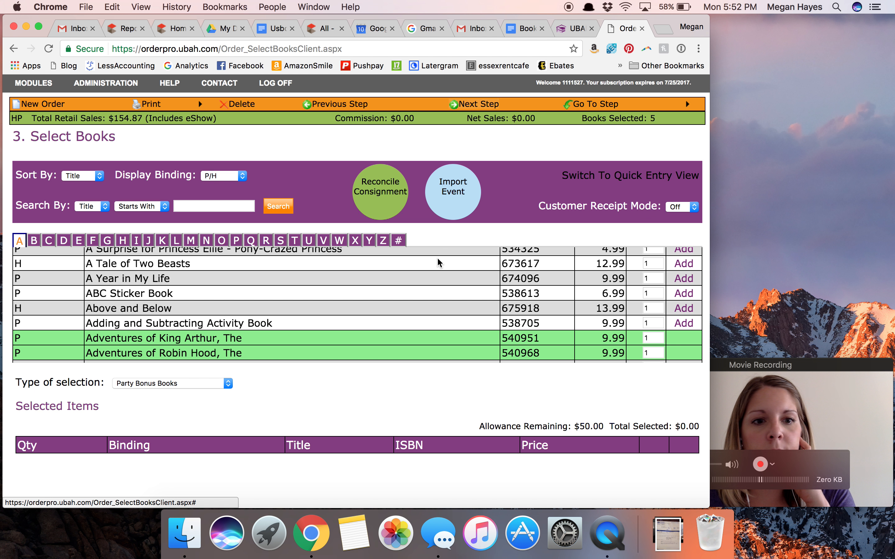
pyautogui.click(682, 294)
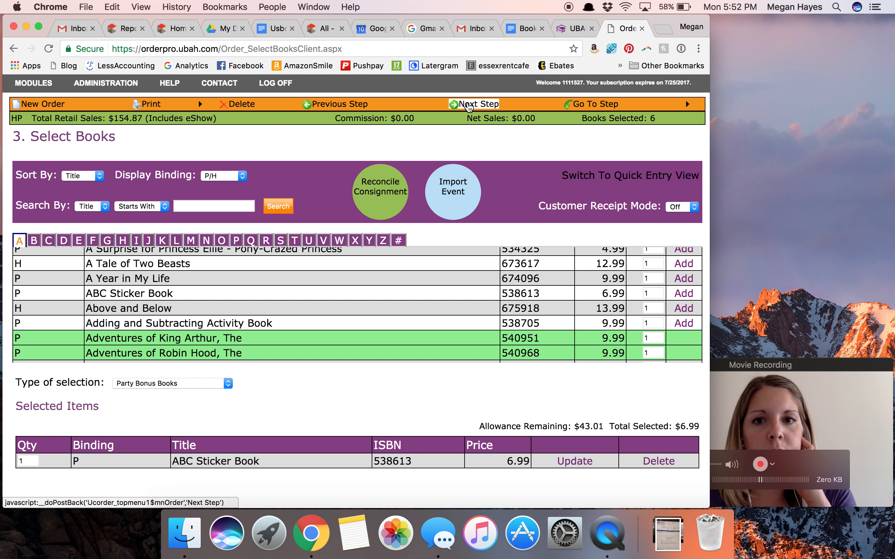
# - Advance to the Order Summary and check the discounted Party Bonus Books total and the total shipping and handling
pyautogui.click(469, 106)
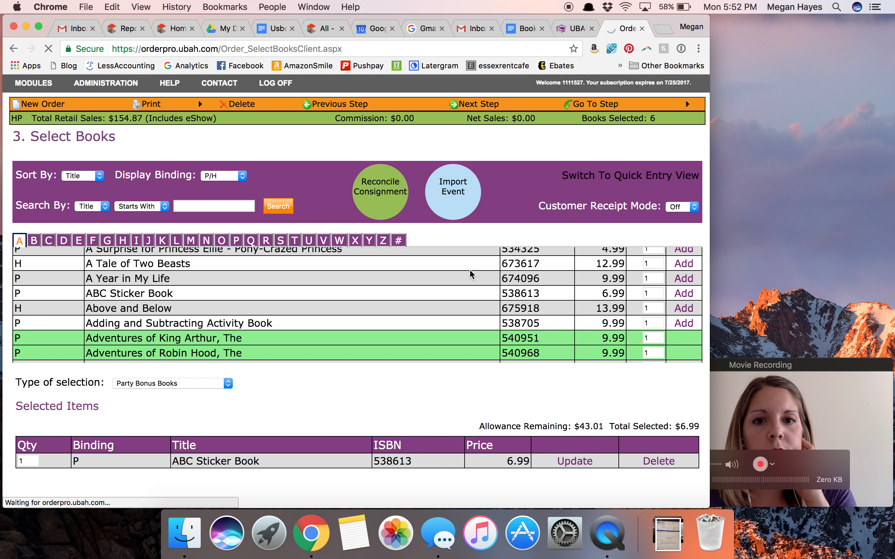
pyautogui.scroll(-2, 472, 274)
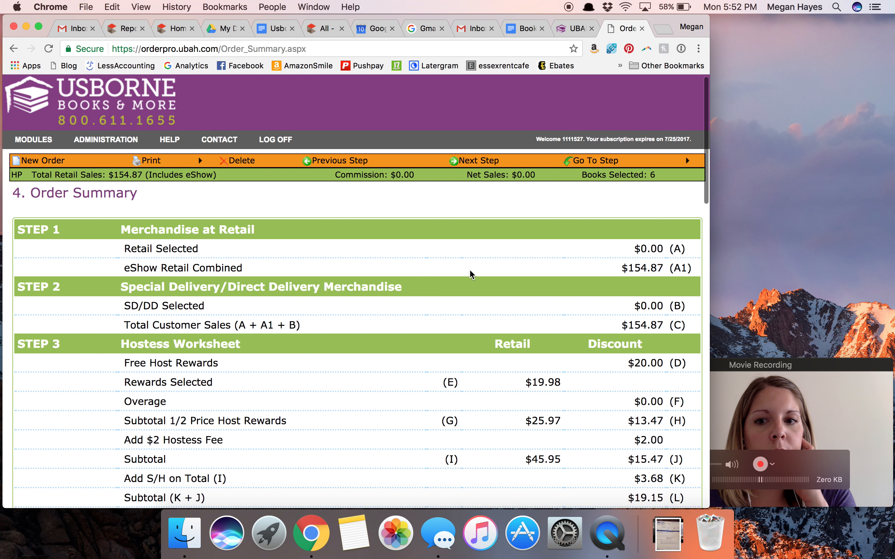
pyautogui.scroll(-1, 472, 275)
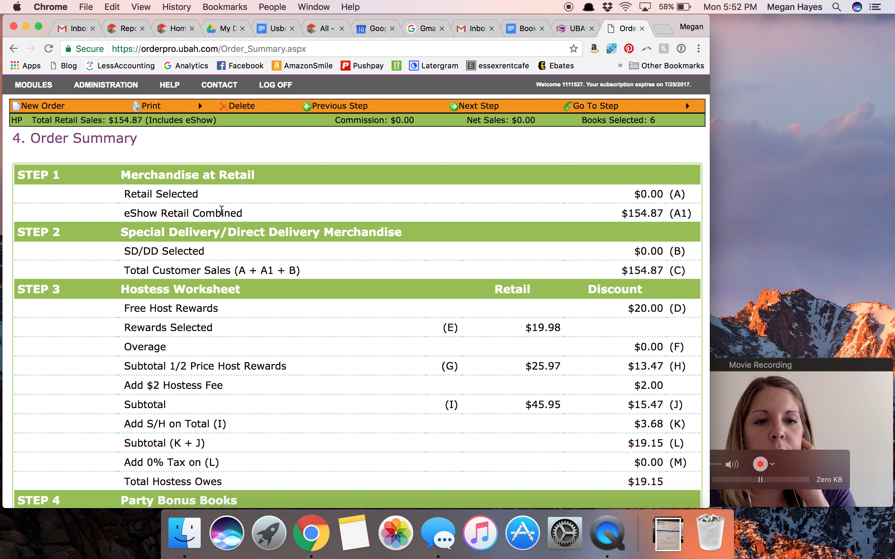
pyautogui.scroll(-5, 231, 339)
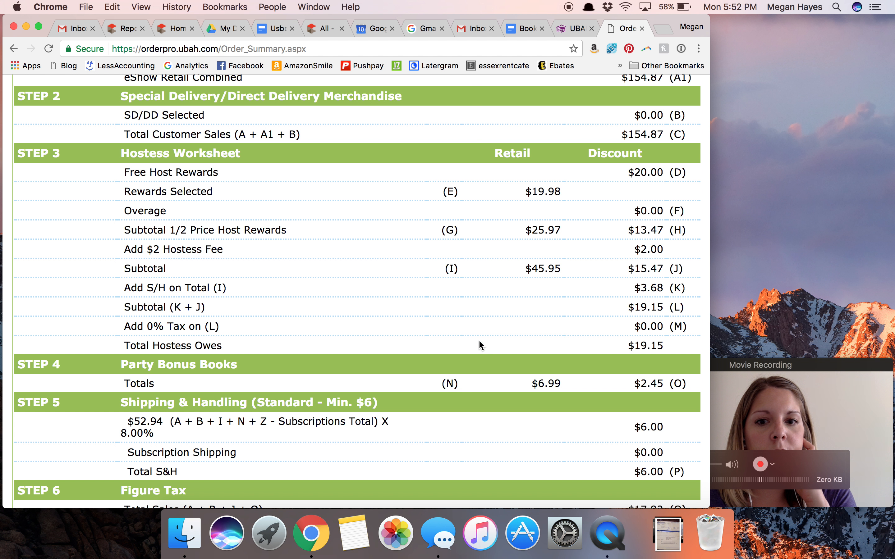
pyautogui.scroll(-5, 480, 335)
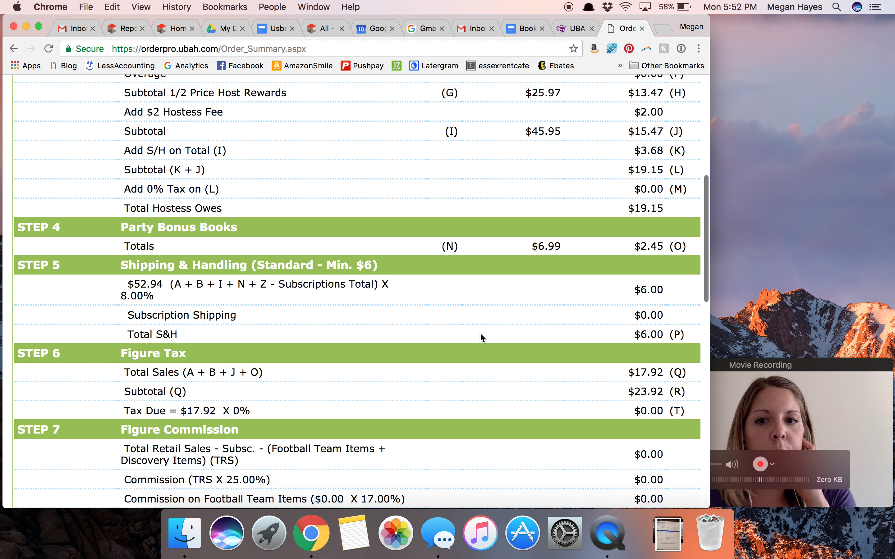
pyautogui.tripleClick(652, 241)
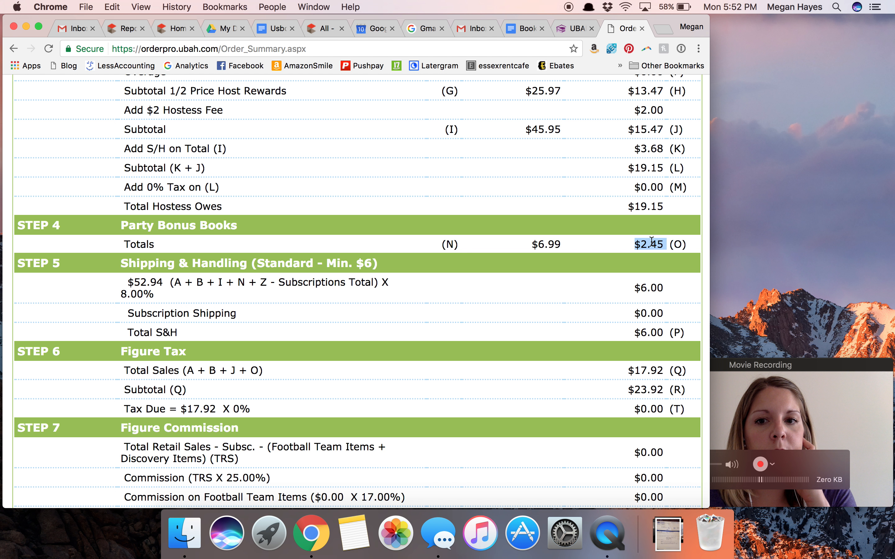
pyautogui.scroll(-4, 651, 244)
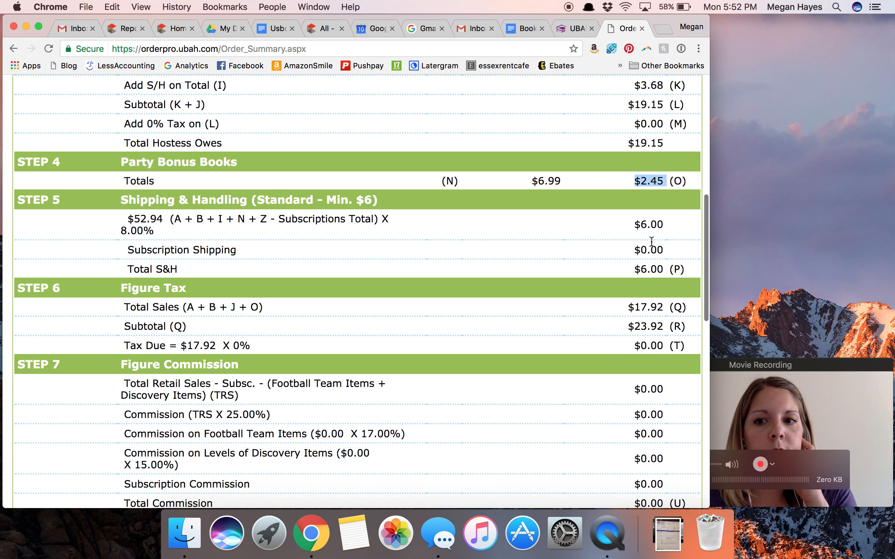
pyautogui.tripleClick(649, 260)
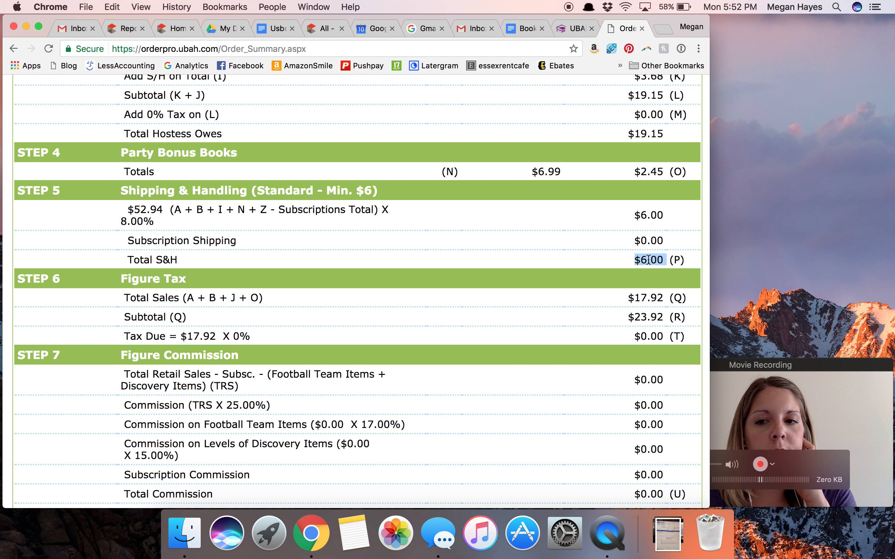
# - Review the tax, commission and total due sections of the Order Summary through to the final total
pyautogui.scroll(-1, 649, 261)
pyautogui.scroll(-5, 648, 259)
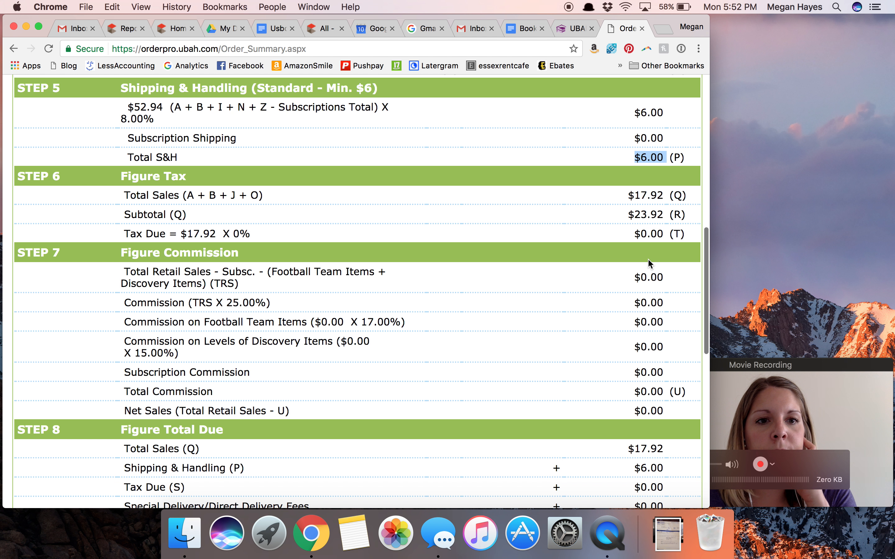
pyautogui.scroll(-2, 648, 260)
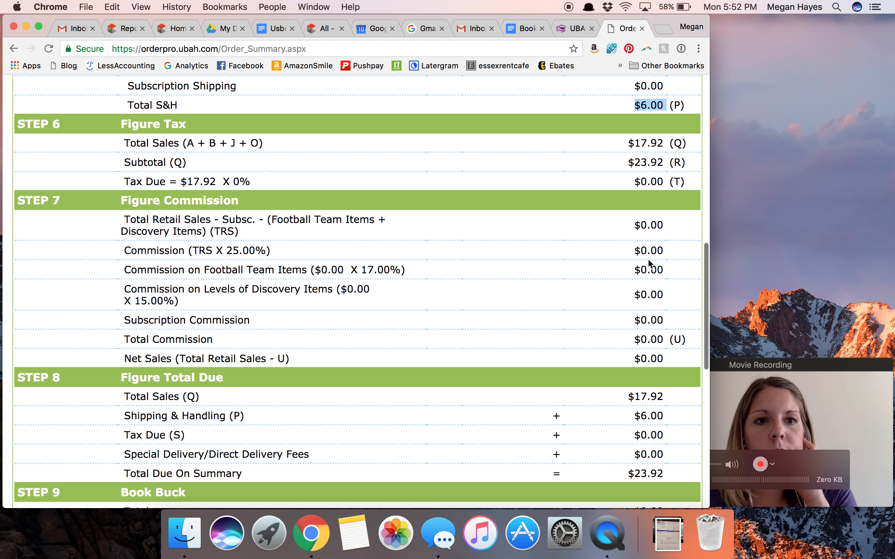
pyautogui.scroll(-12, 650, 264)
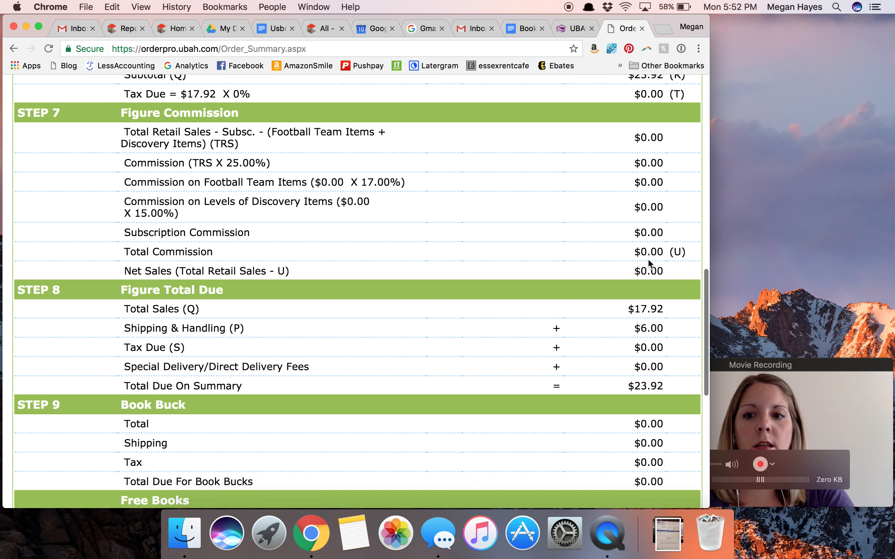
pyautogui.scroll(-12, 650, 261)
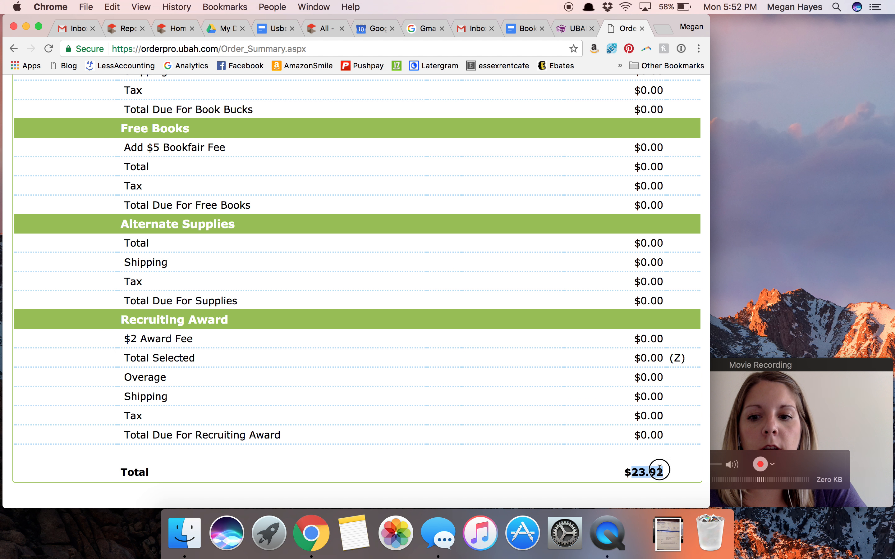
# - Go over the whole Order Summary again, comparing the final total with the hostess worksheet, bonus book and shipping amounts
pyautogui.scroll(20, 545, 204)
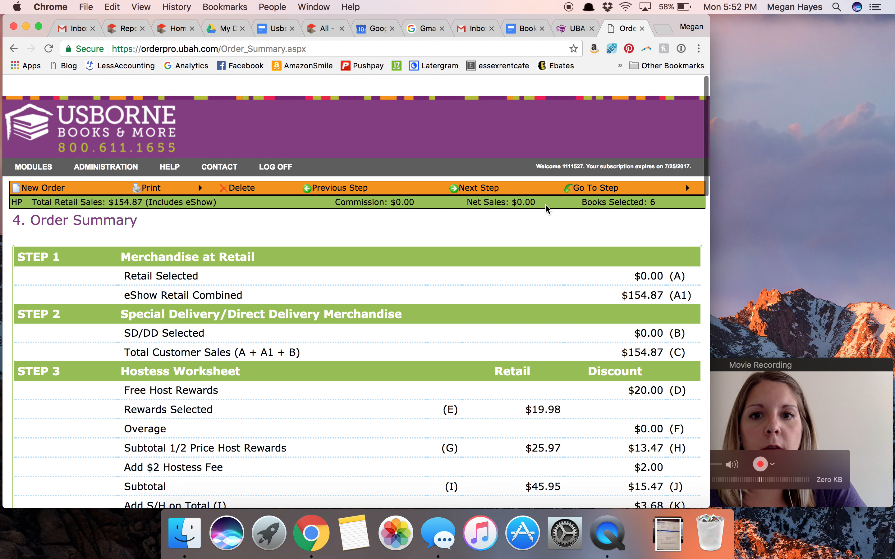
pyautogui.scroll(-20, 546, 204)
pyautogui.scroll(-20, 546, 205)
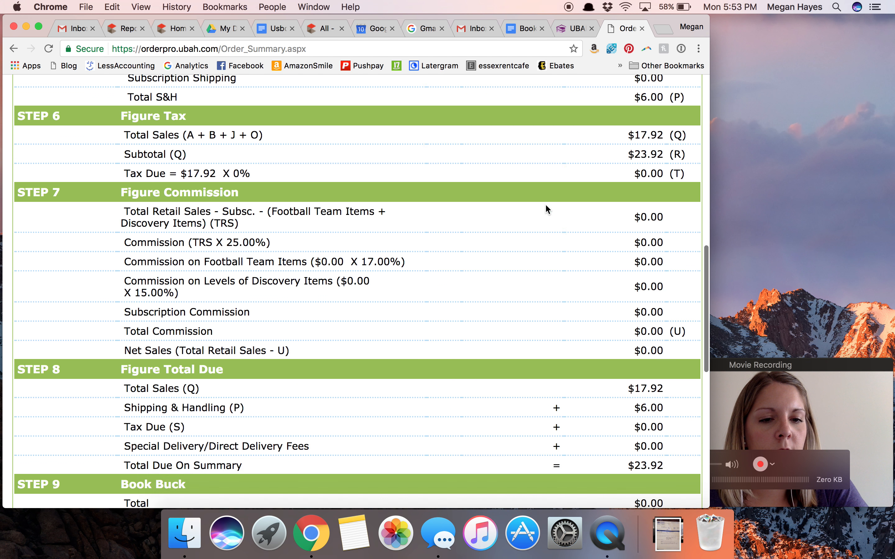
pyautogui.scroll(-6, 546, 206)
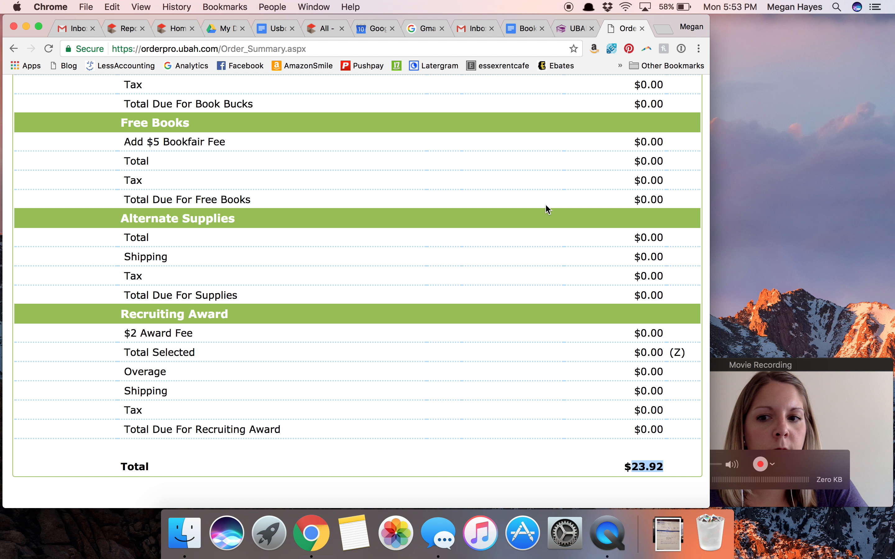
pyautogui.scroll(20, 547, 206)
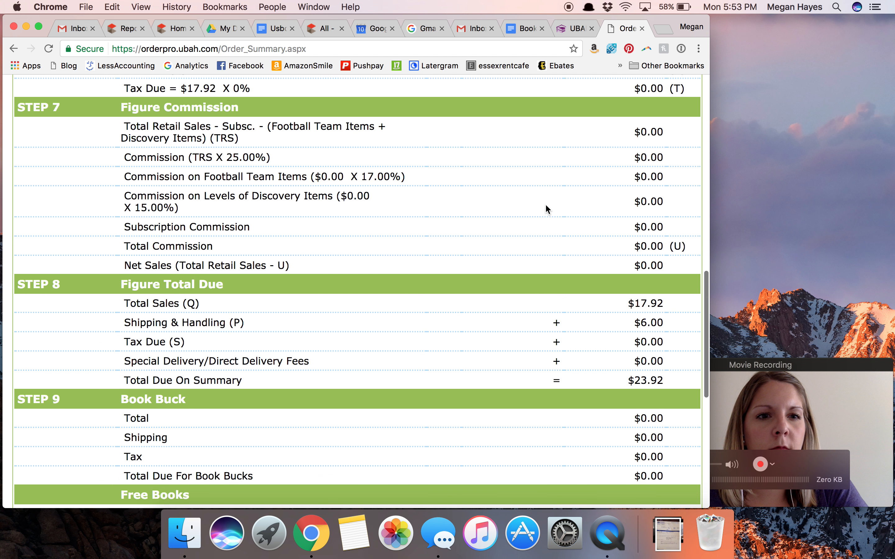
pyautogui.scroll(14, 546, 209)
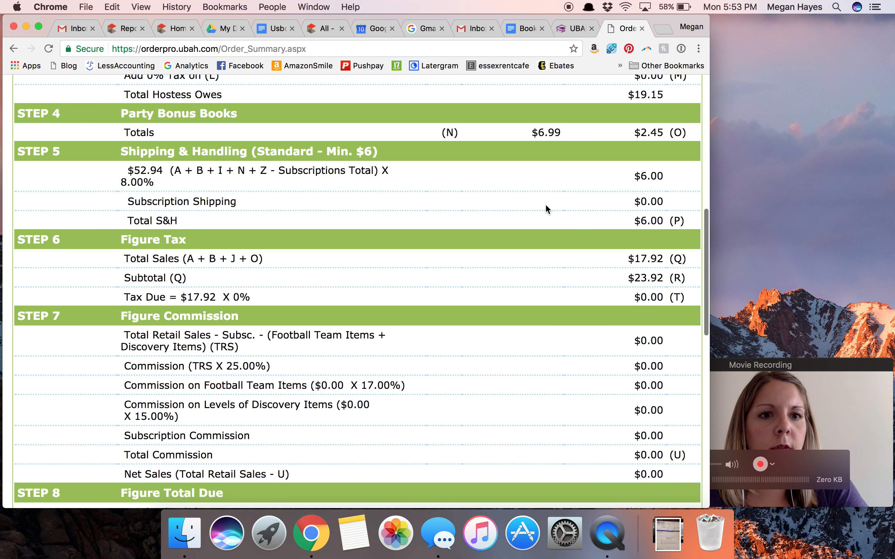
pyautogui.scroll(7, 547, 209)
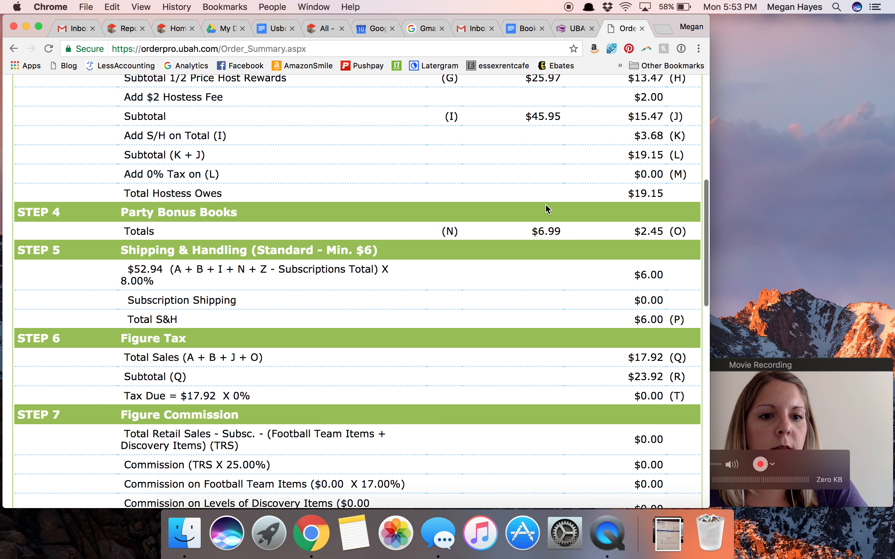
pyautogui.scroll(10, 547, 209)
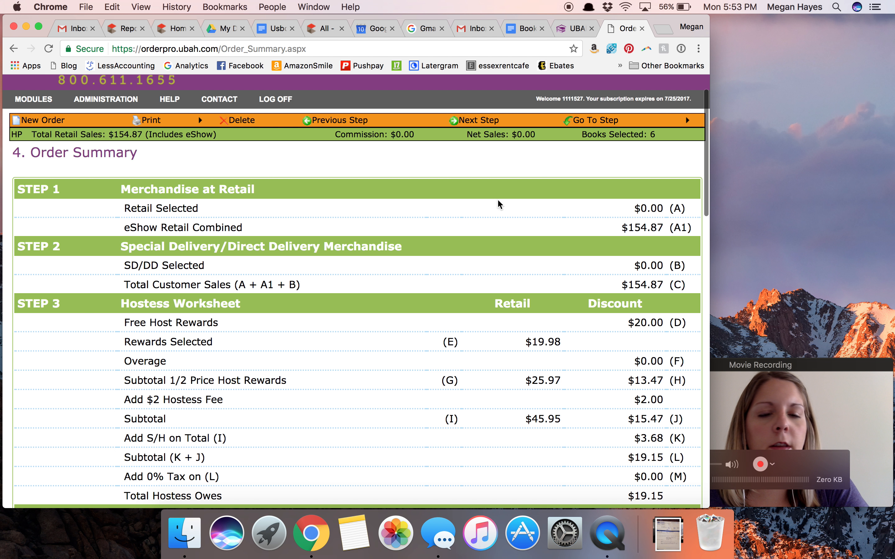
# - Advance to the Payment Summary and review the amounts due and the consultant payment details
pyautogui.click(477, 120)
pyautogui.scroll(-5, 482, 340)
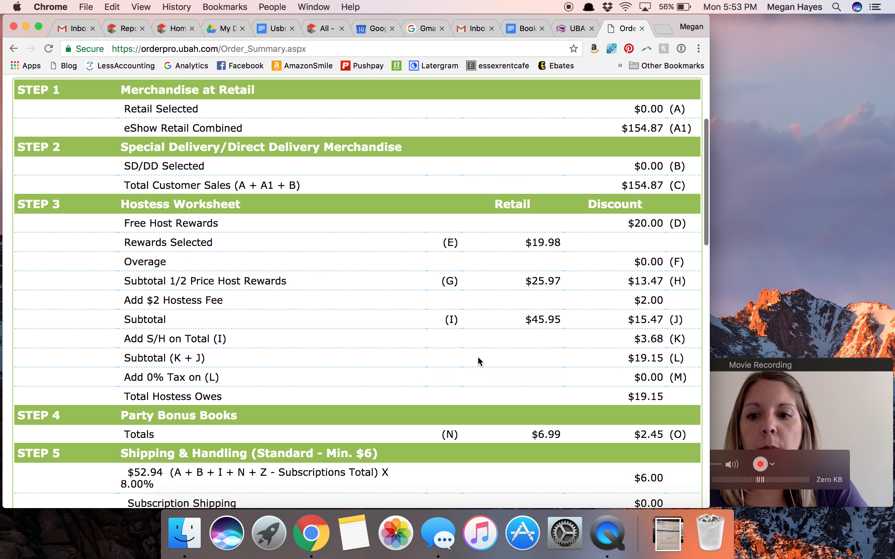
pyautogui.scroll(7, 479, 359)
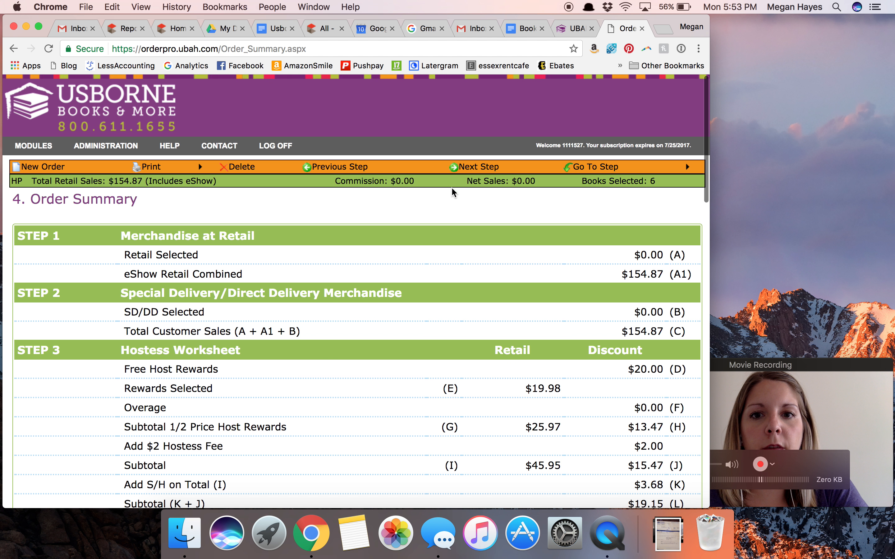
pyautogui.click(467, 167)
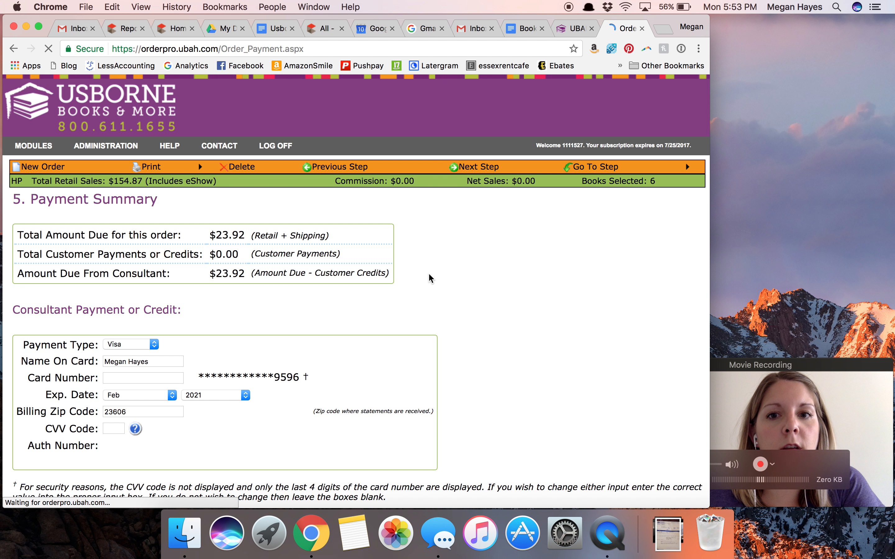
pyautogui.scroll(-1, 433, 281)
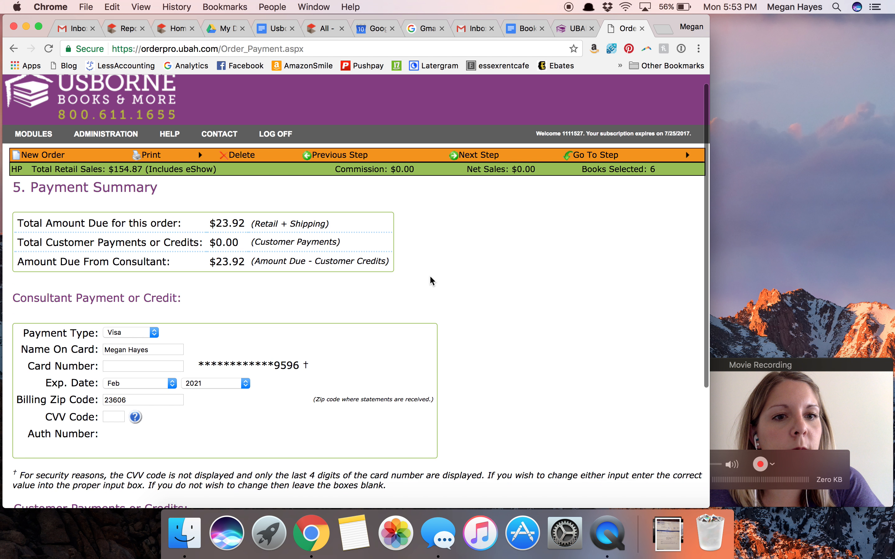
pyautogui.scroll(-5, 430, 280)
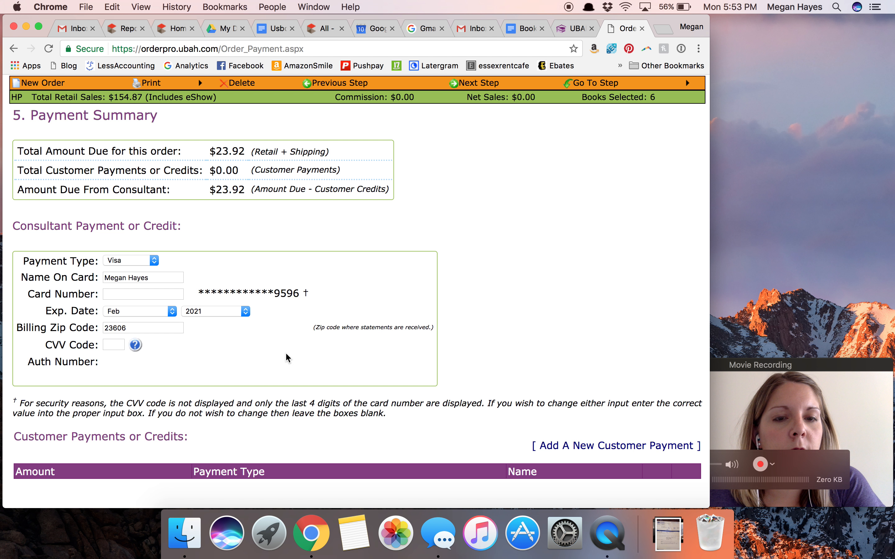
pyautogui.scroll(-3, 288, 358)
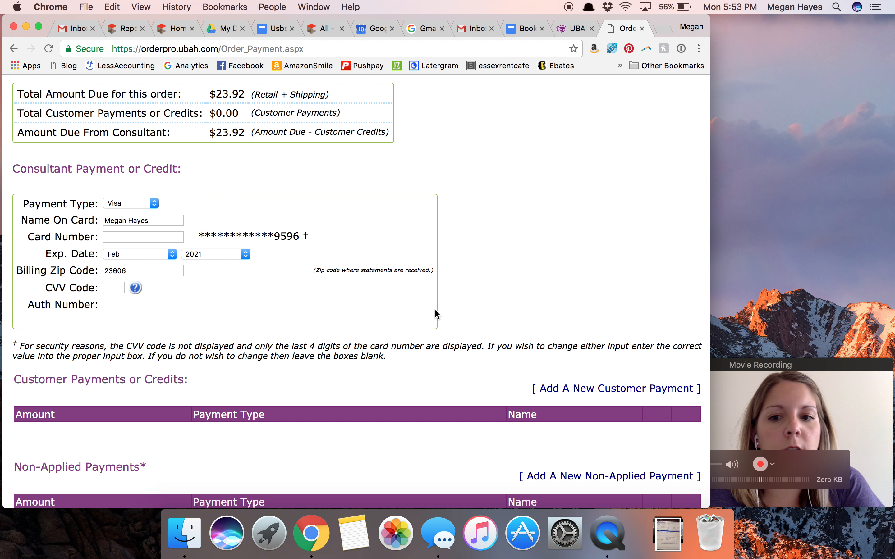
# - Open the new customer payment form to view its fields, and close it without adding a payment
pyautogui.scroll(7, 437, 314)
pyautogui.scroll(-9, 458, 371)
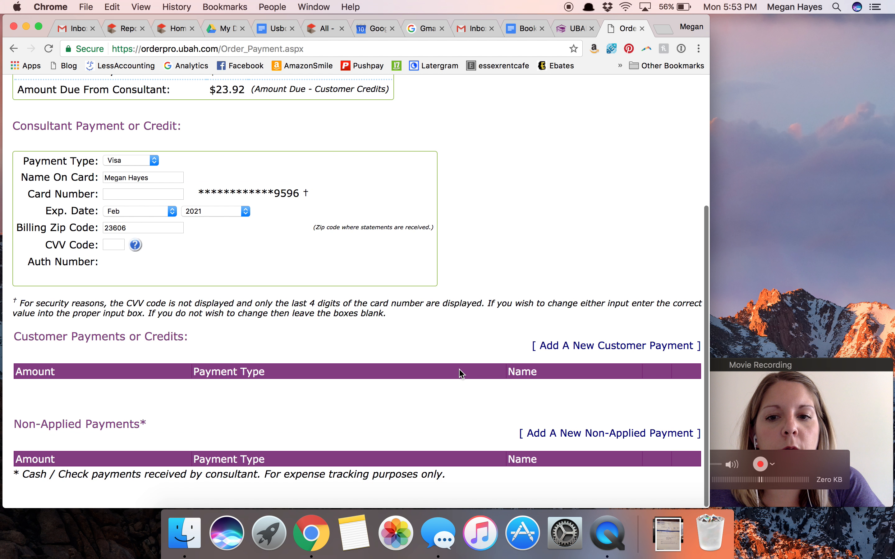
pyautogui.click(578, 350)
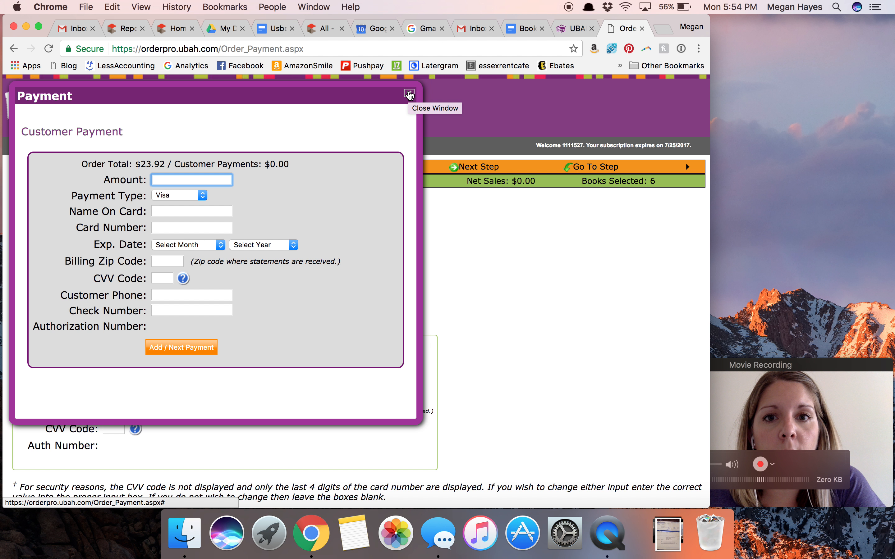
pyautogui.click(410, 95)
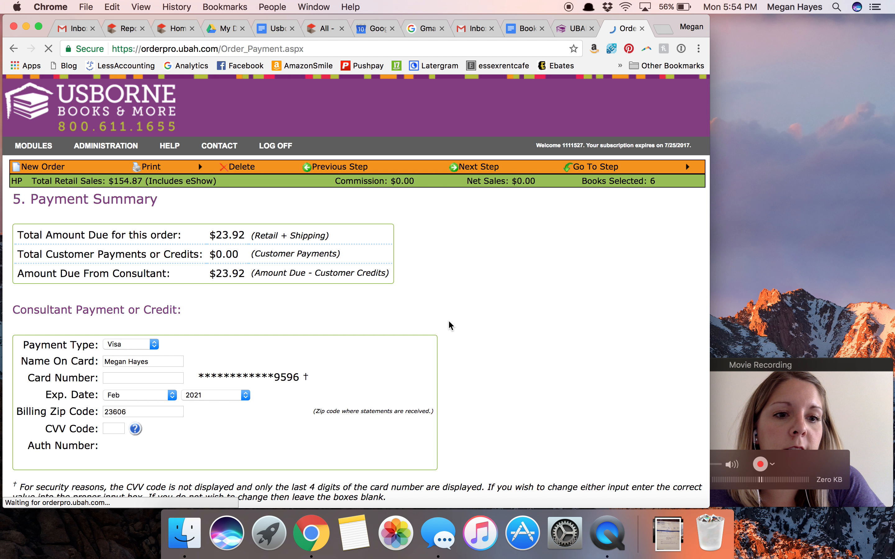
# - Keep the consultant payment details as they are and advance the order to Final Review
pyautogui.scroll(-3, 451, 326)
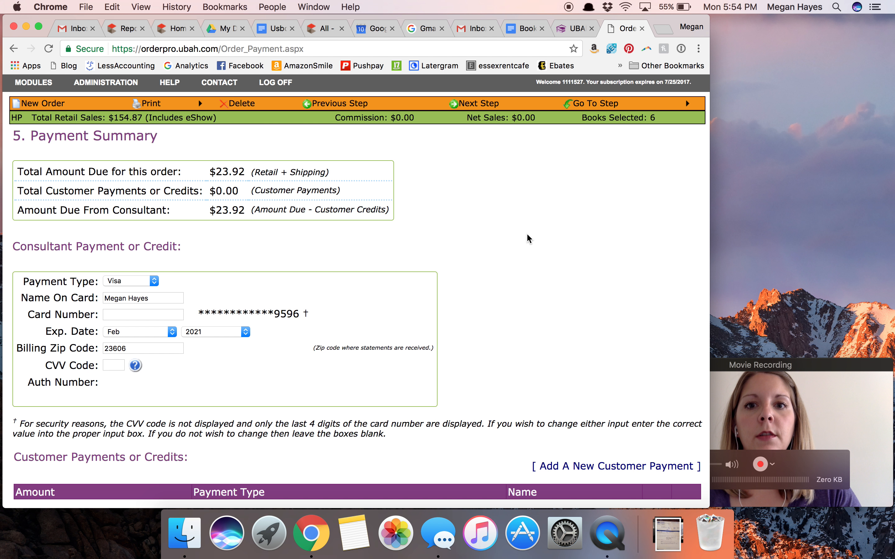
pyautogui.scroll(3, 529, 238)
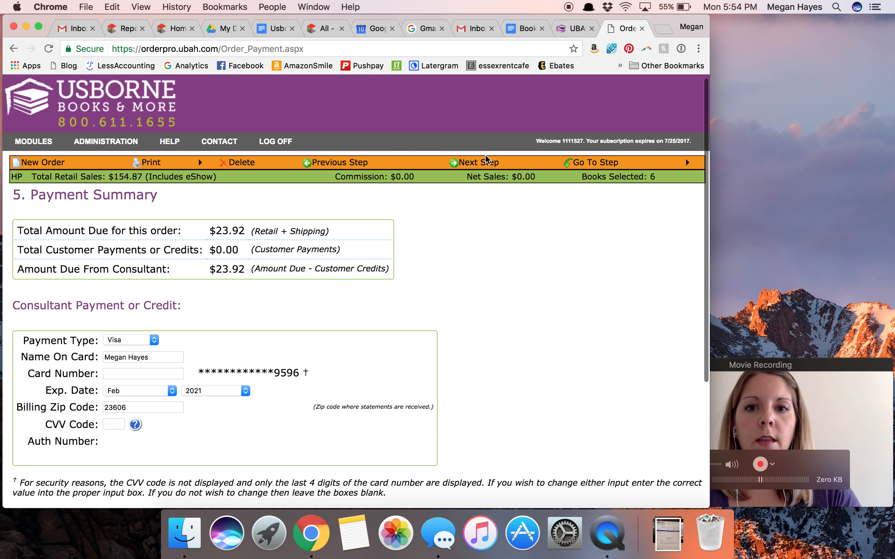
pyautogui.click(486, 163)
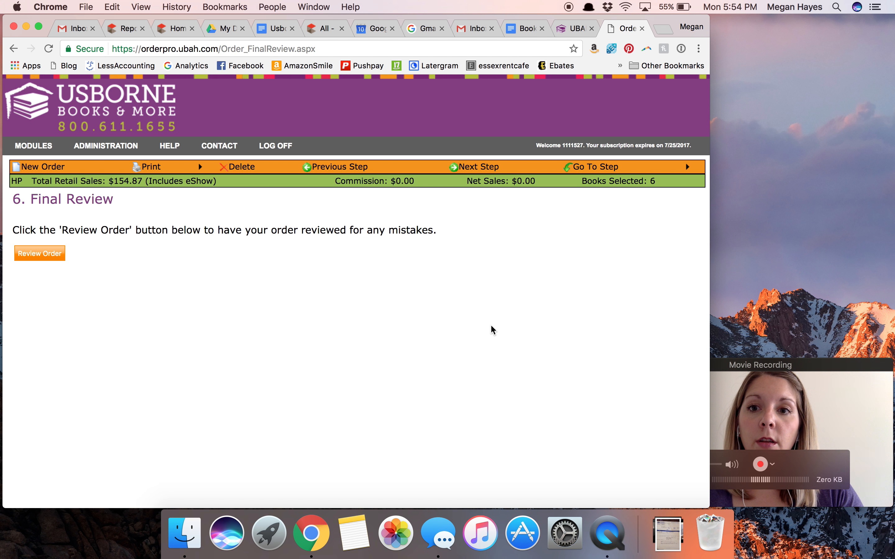
# - Leave the Final Review for the Order Manager and show the list of completed orders
pyautogui.click(30, 153)
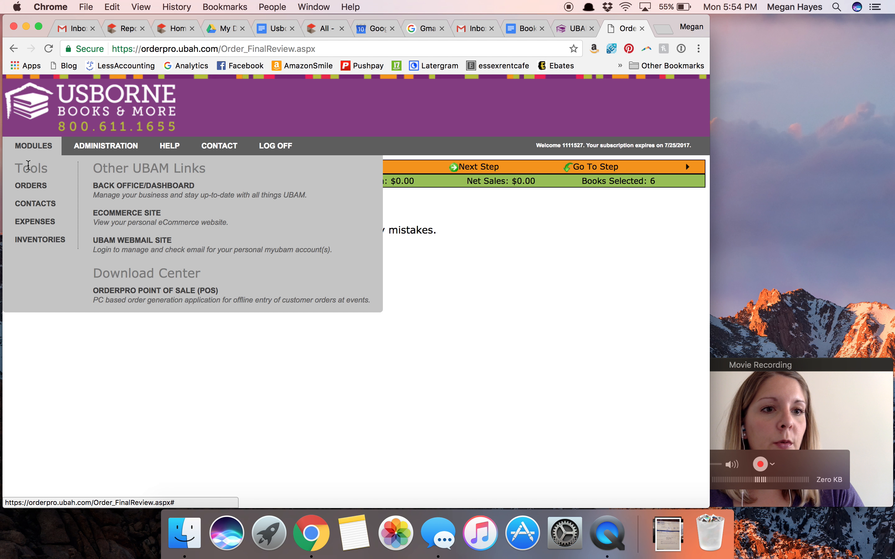
pyautogui.click(32, 188)
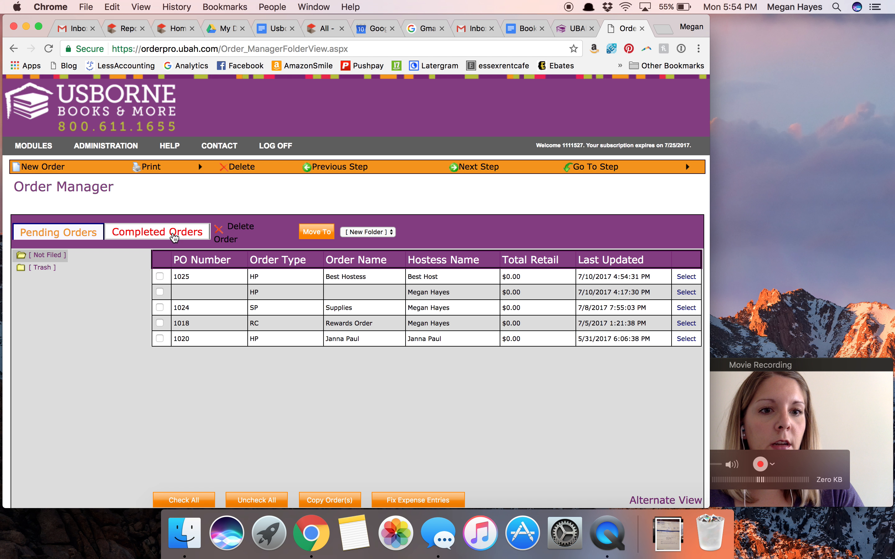
pyautogui.click(174, 237)
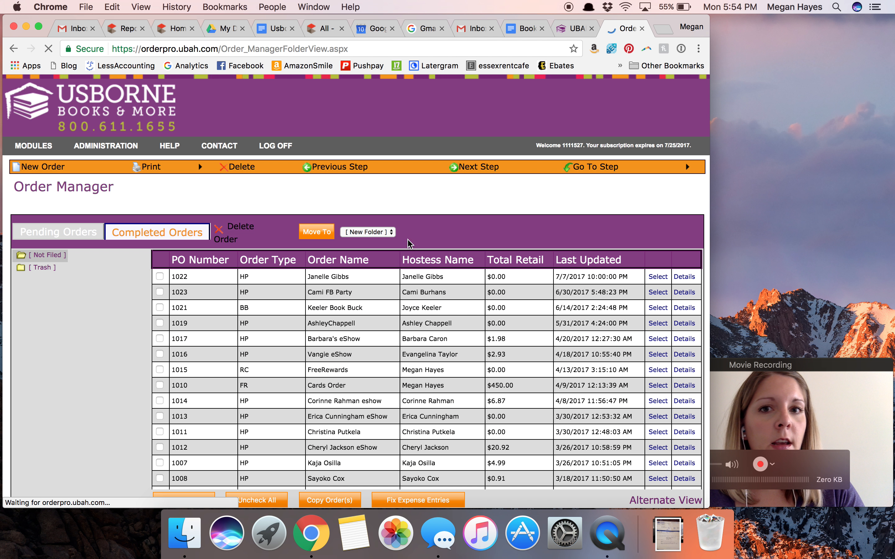
# - Switch to the consultant Back Office and find a recent home party order by its PO number in Order Information to check its shipping and tracking
pyautogui.click(574, 28)
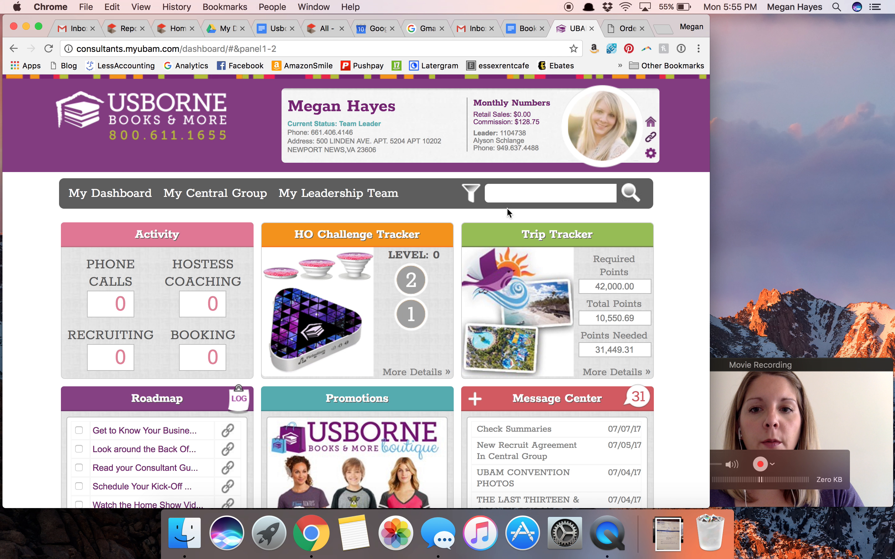
pyautogui.click(651, 123)
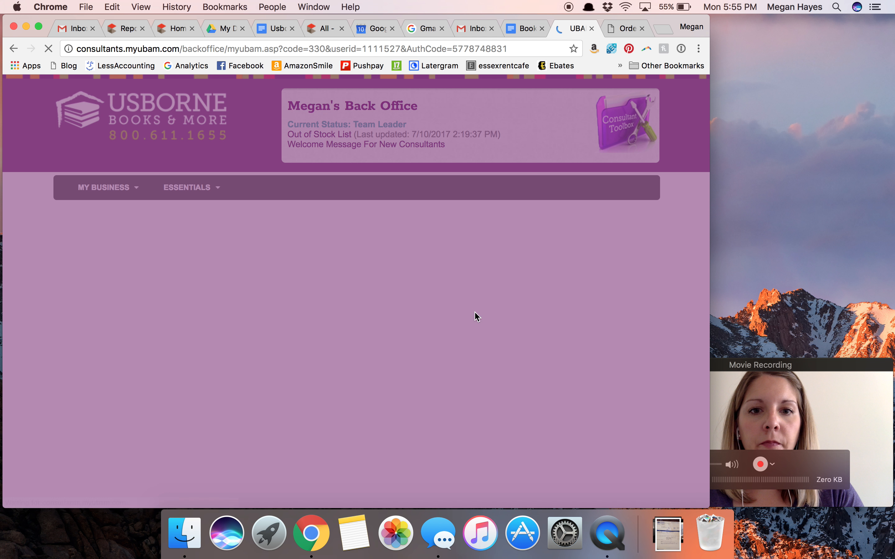
pyautogui.scroll(-20, 411, 422)
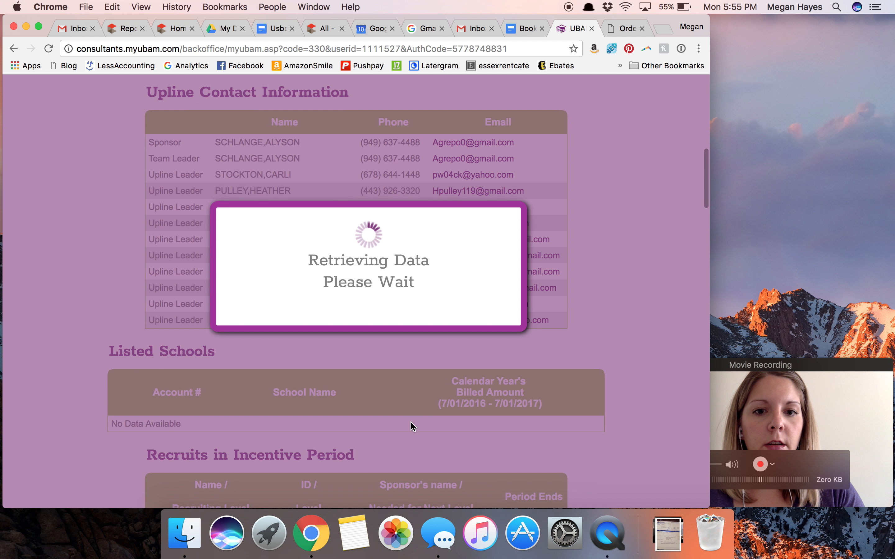
pyautogui.scroll(-10, 411, 421)
pyautogui.scroll(2, 410, 422)
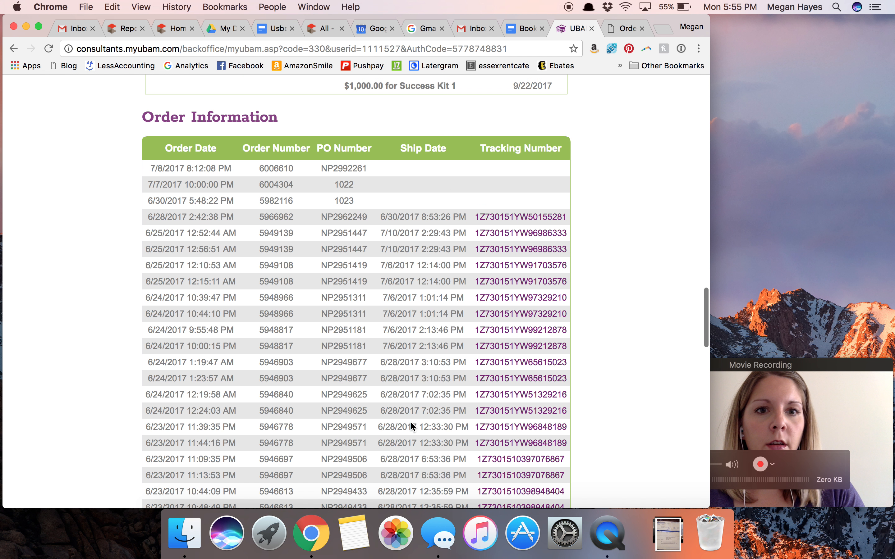
pyautogui.doubleClick(348, 184)
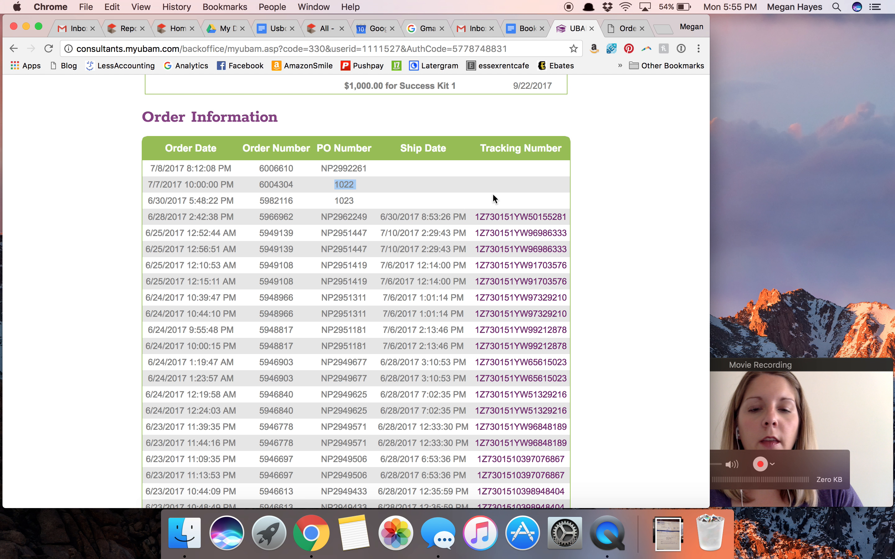
pyautogui.click(505, 180)
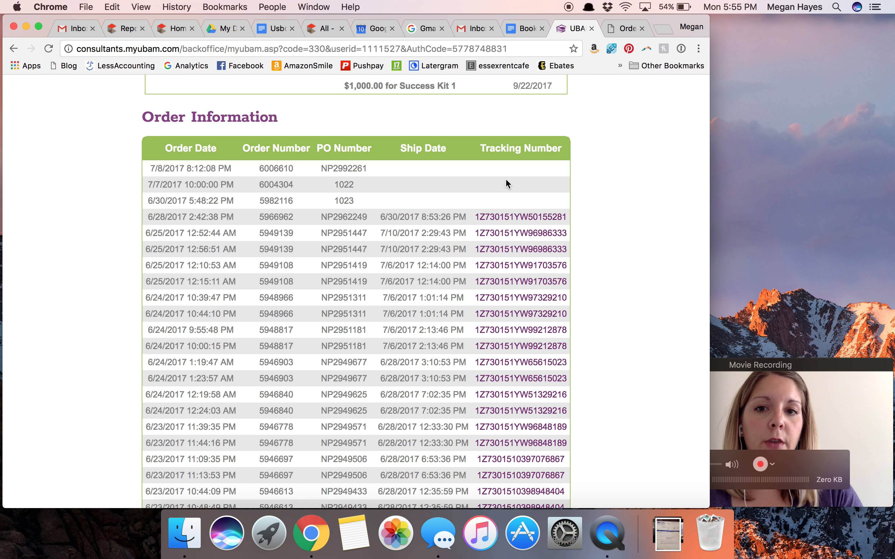
pyautogui.click(777, 372)
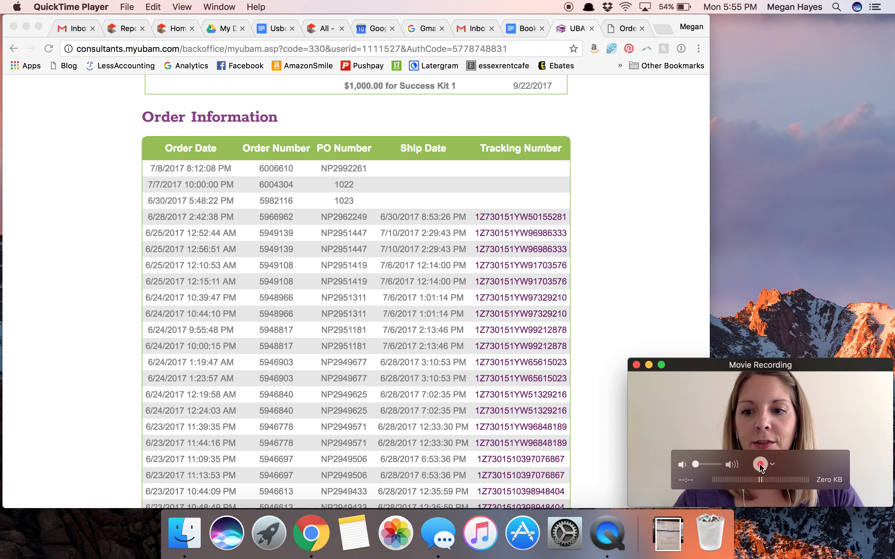